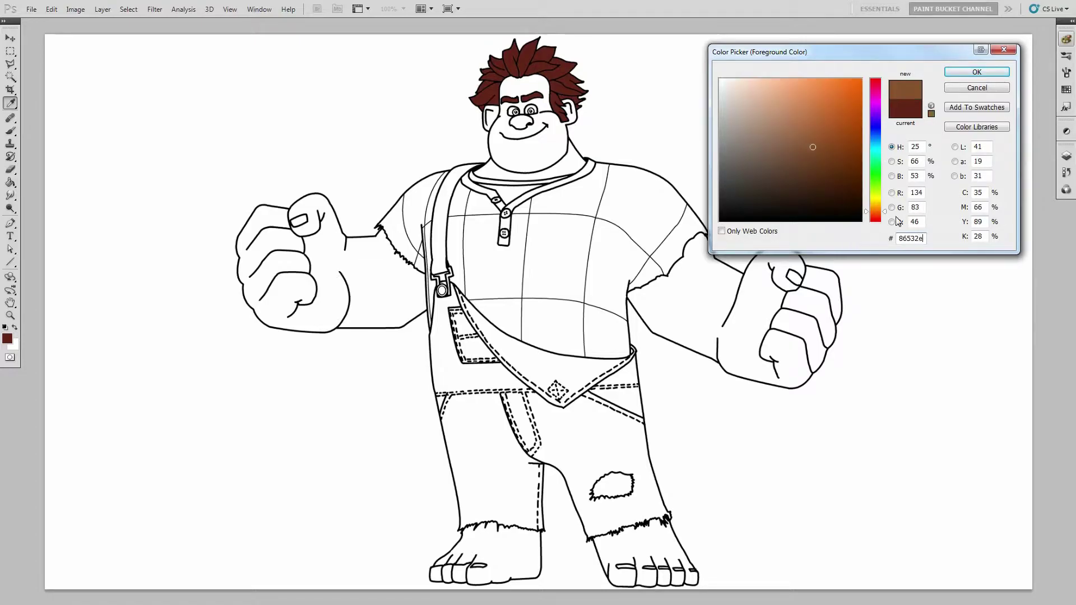
Fill the character's irises with brown 86532e and the nose with pink f8a58f using the Paint Bucket
{"action": "left_click", "coordinate": [958, 69]}
{"action": "key", "text": "g"}
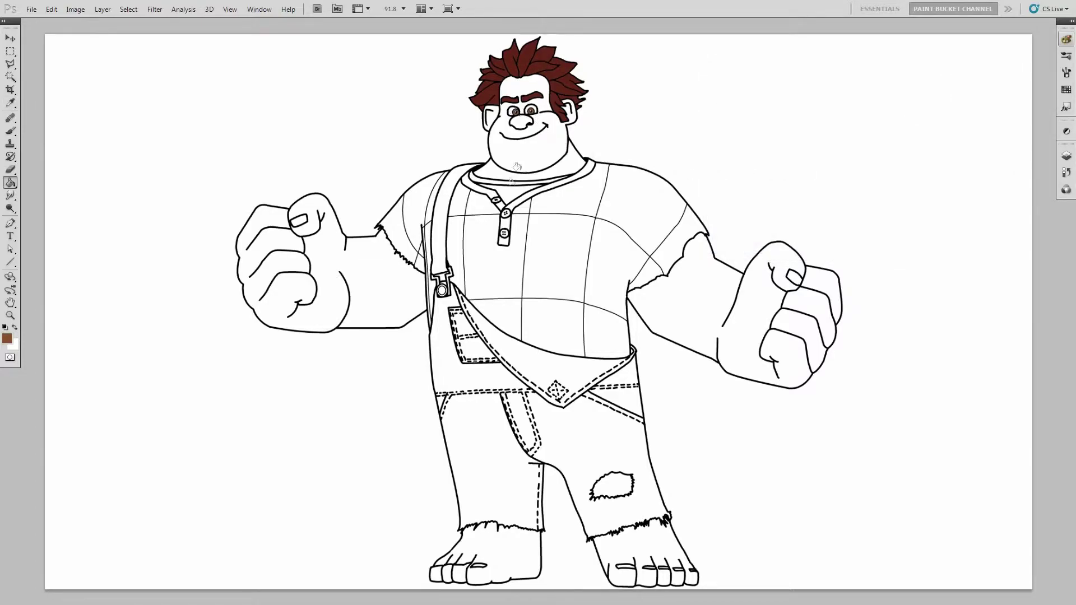
{"action": "left_click", "coordinate": [7, 338]}
{"action": "left_click", "coordinate": [913, 239]}
{"action": "type", "text": "f8"}
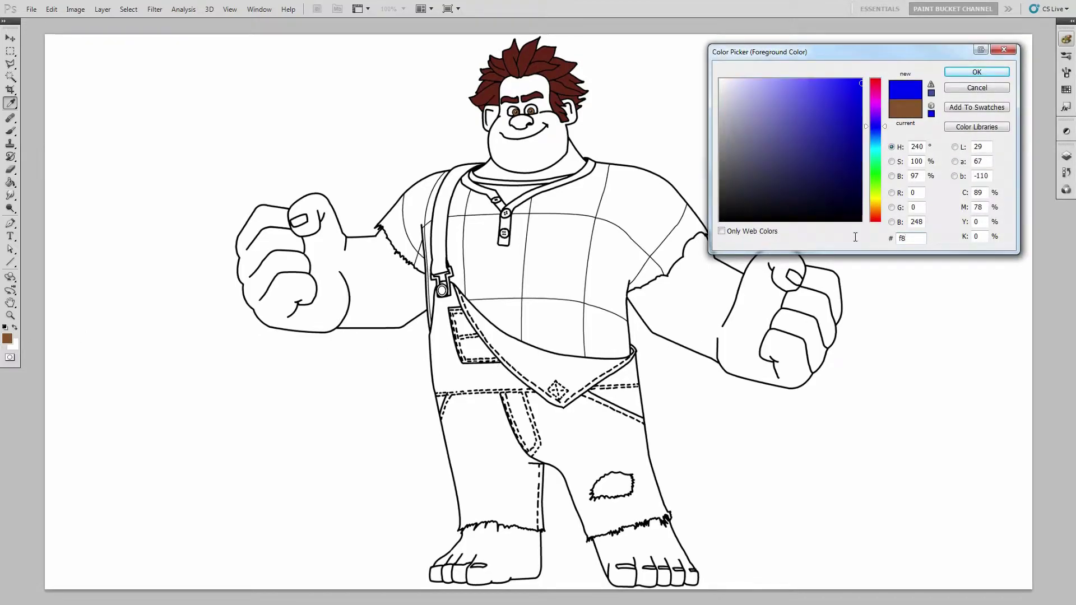
{"action": "type", "text": "a58f"}
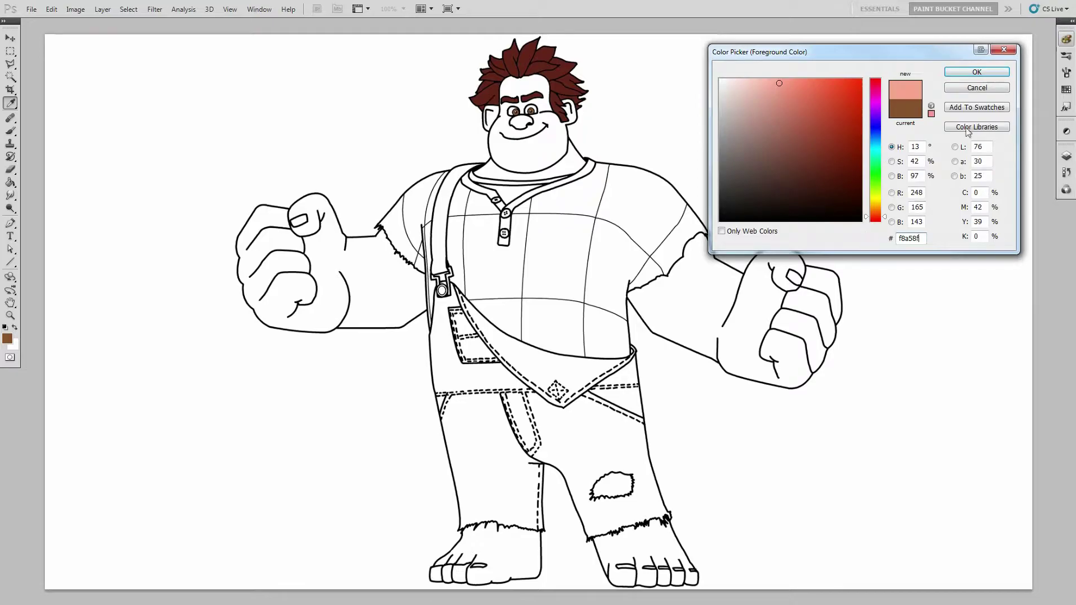
{"action": "left_click", "coordinate": [952, 74]}
{"action": "left_click", "coordinate": [519, 119]}
Set the foreground colour to skin tone fdd0b0 and fill the face, ears and neck with it
{"action": "left_click", "coordinate": [7, 339]}
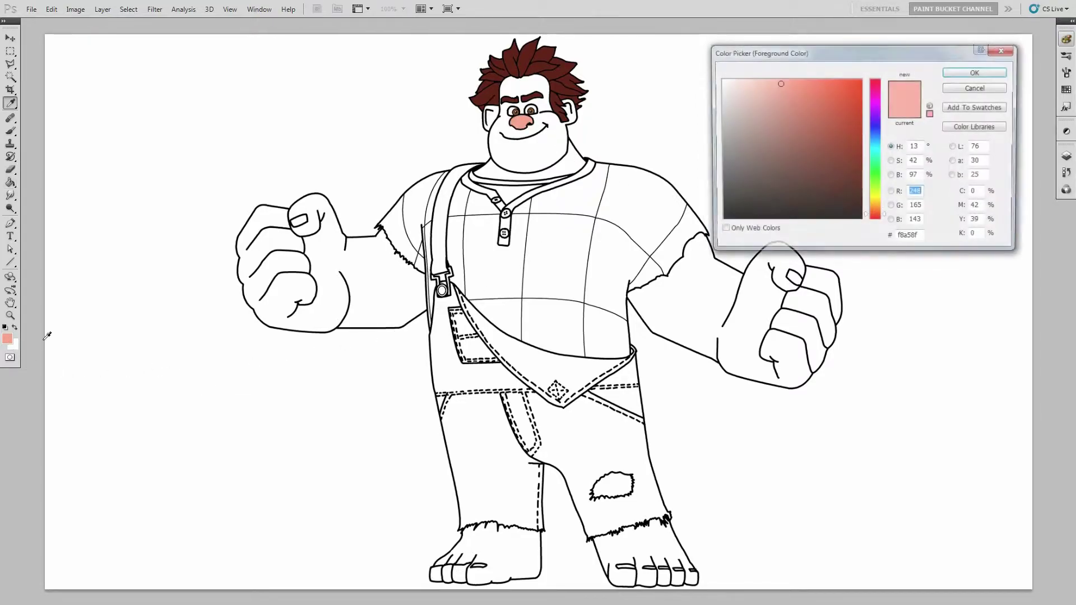
{"action": "type", "text": "fdd0"}
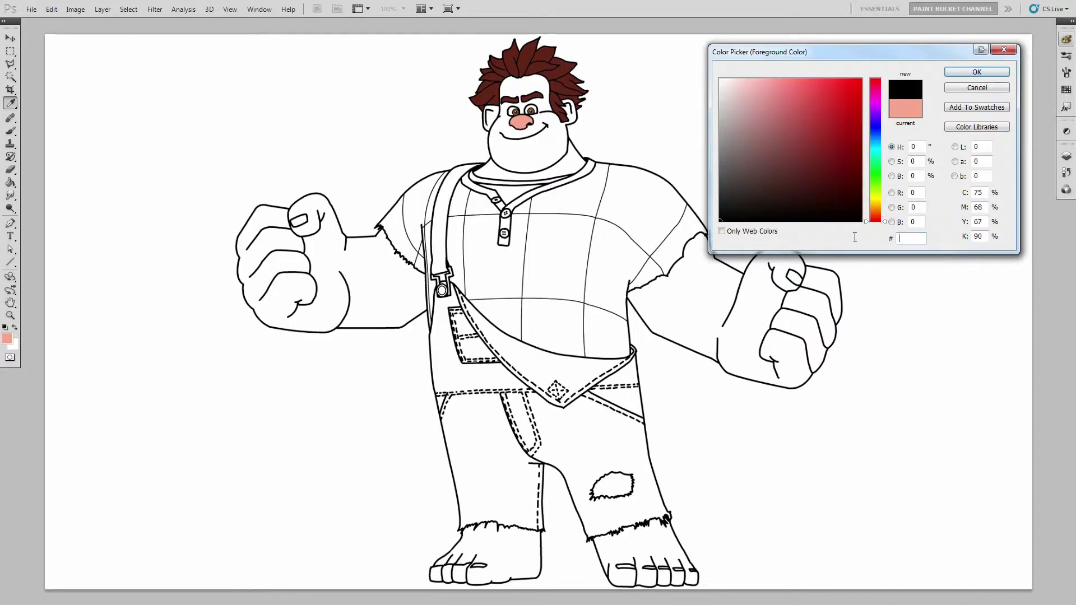
{"action": "type", "text": "b0"}
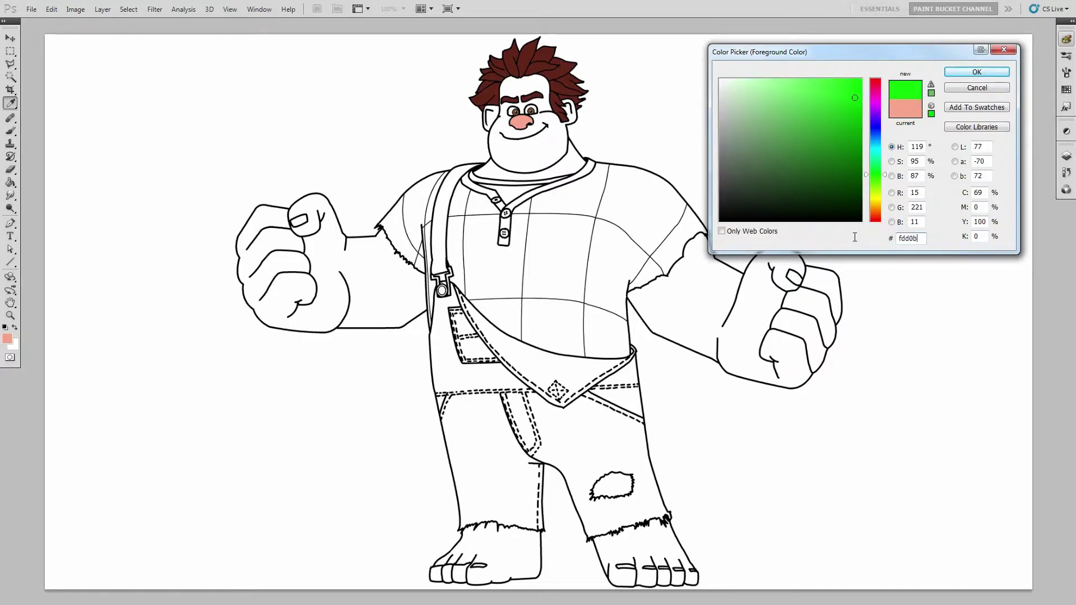
{"action": "left_click", "coordinate": [960, 76]}
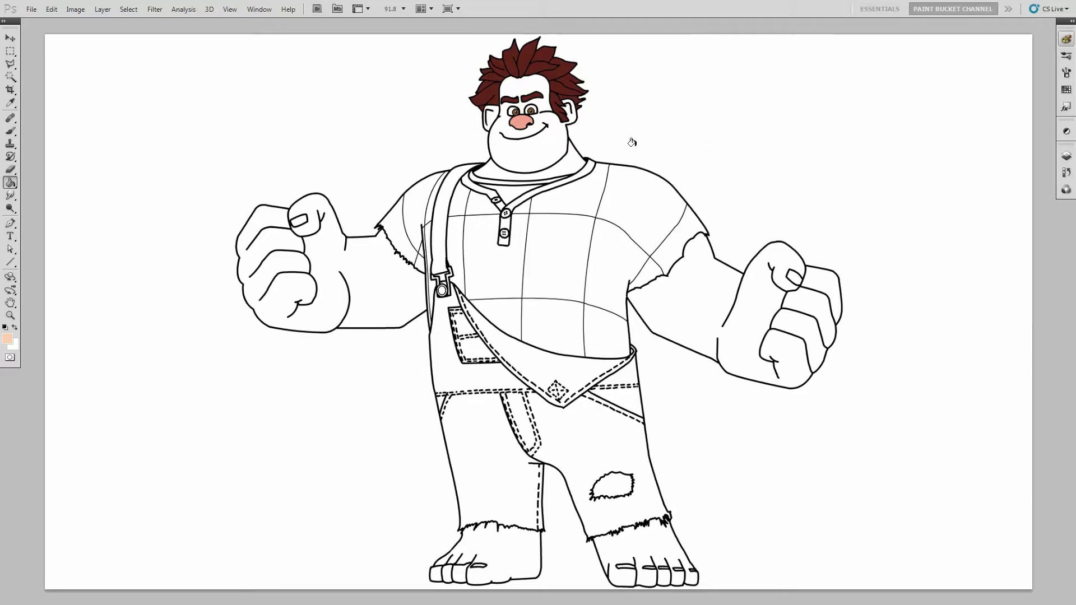
{"action": "left_click", "coordinate": [565, 115]}
{"action": "left_click", "coordinate": [489, 116]}
{"action": "left_click", "coordinate": [530, 172]}
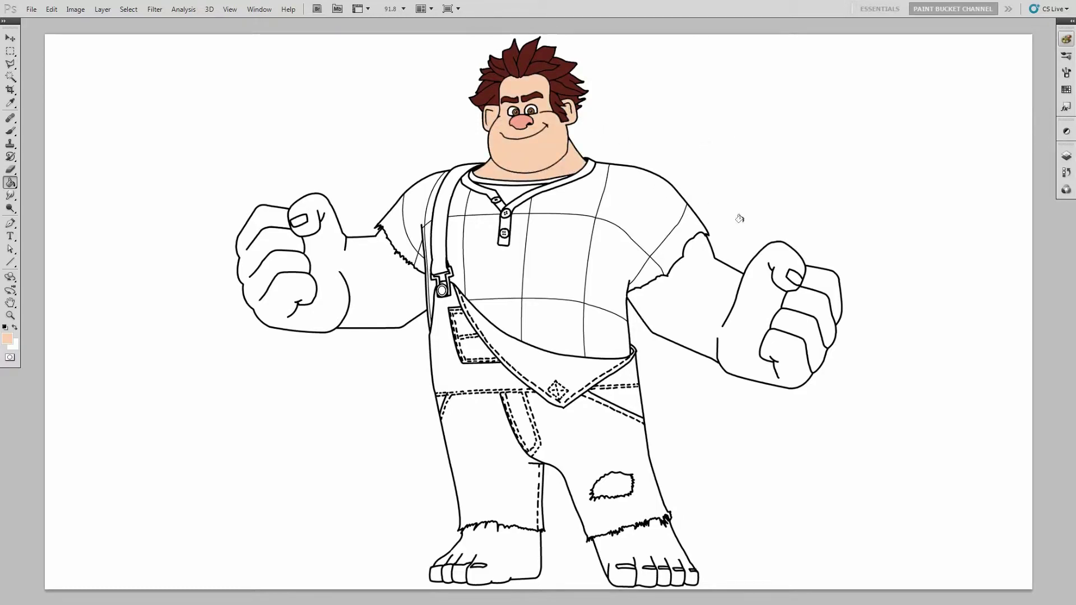
Fill both arms and hands, including each separately outlined finger, with the skin tone
{"action": "left_click", "coordinate": [811, 272]}
{"action": "left_click", "coordinate": [807, 288]}
{"action": "left_click", "coordinate": [790, 316]}
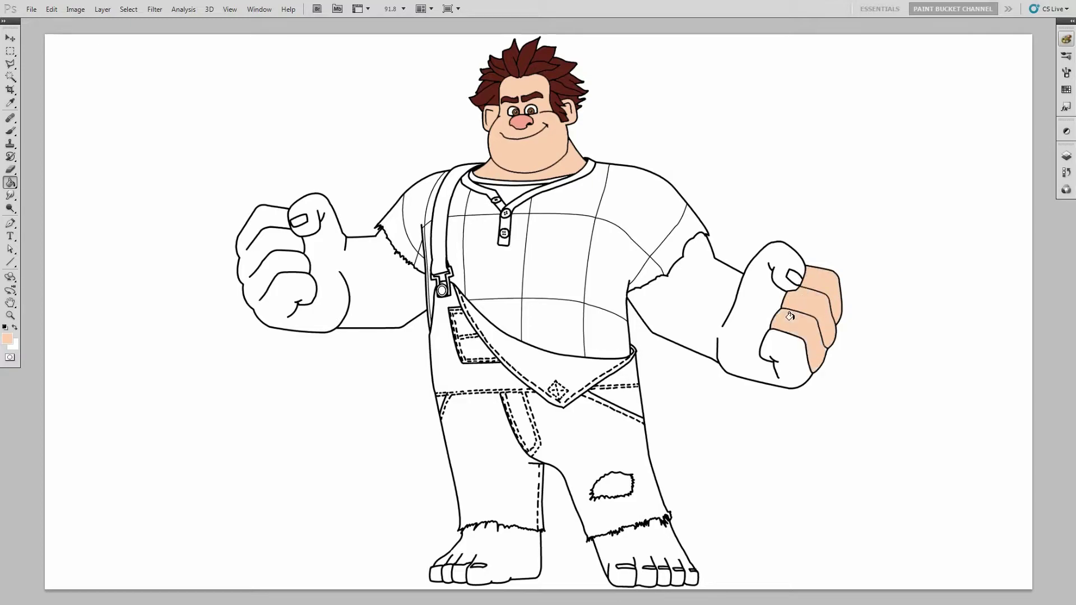
{"action": "left_click", "coordinate": [782, 335]}
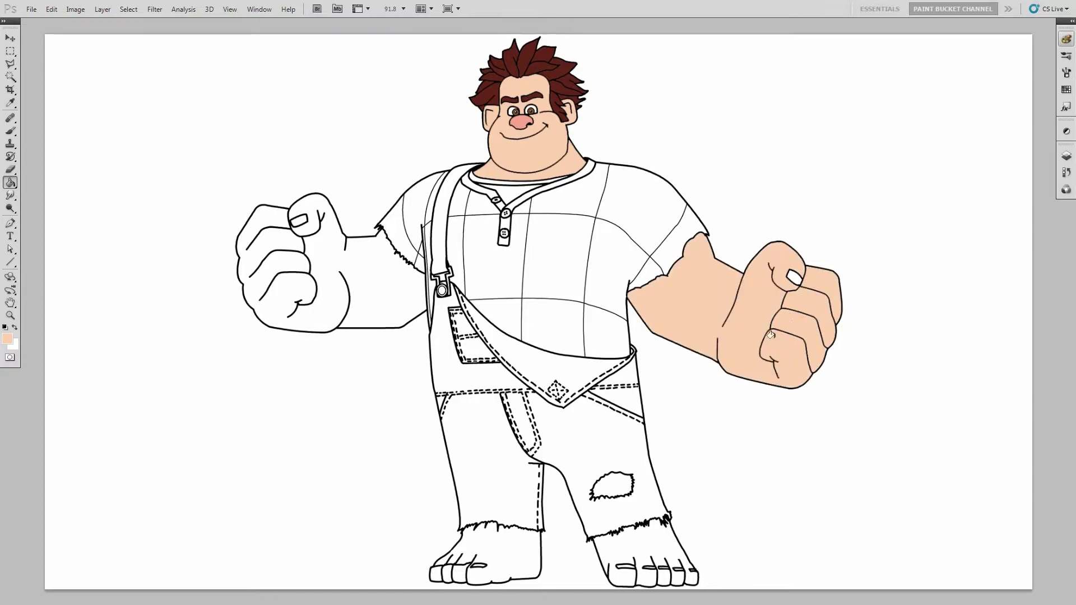
{"action": "left_click", "coordinate": [381, 255]}
Fill both feet and their separately outlined toes with the skin tone
{"action": "left_click", "coordinate": [663, 528]}
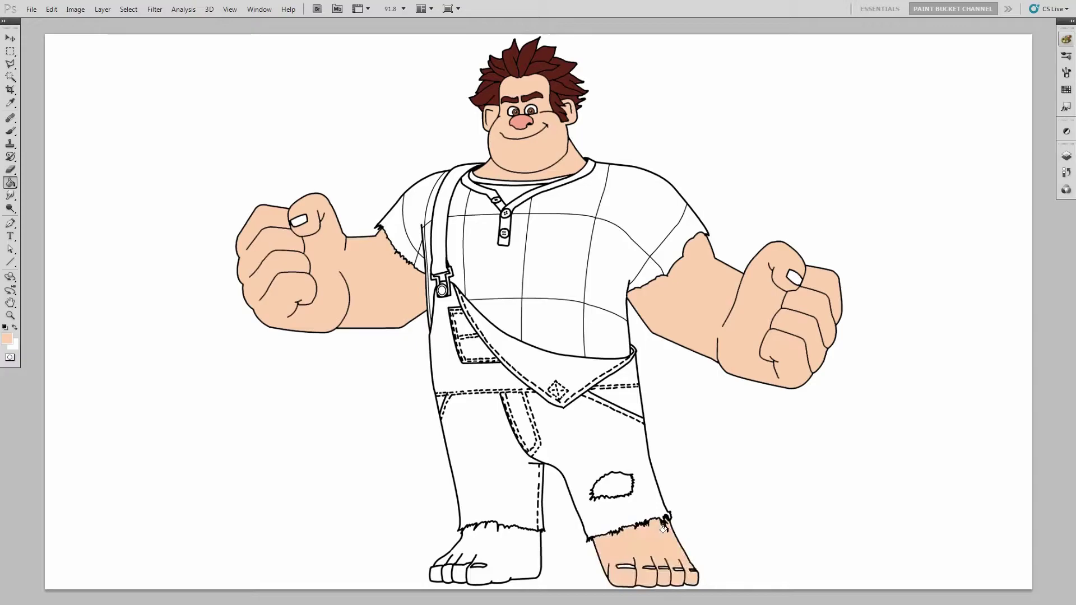
{"action": "left_click", "coordinate": [521, 547]}
{"action": "left_click", "coordinate": [455, 570]}
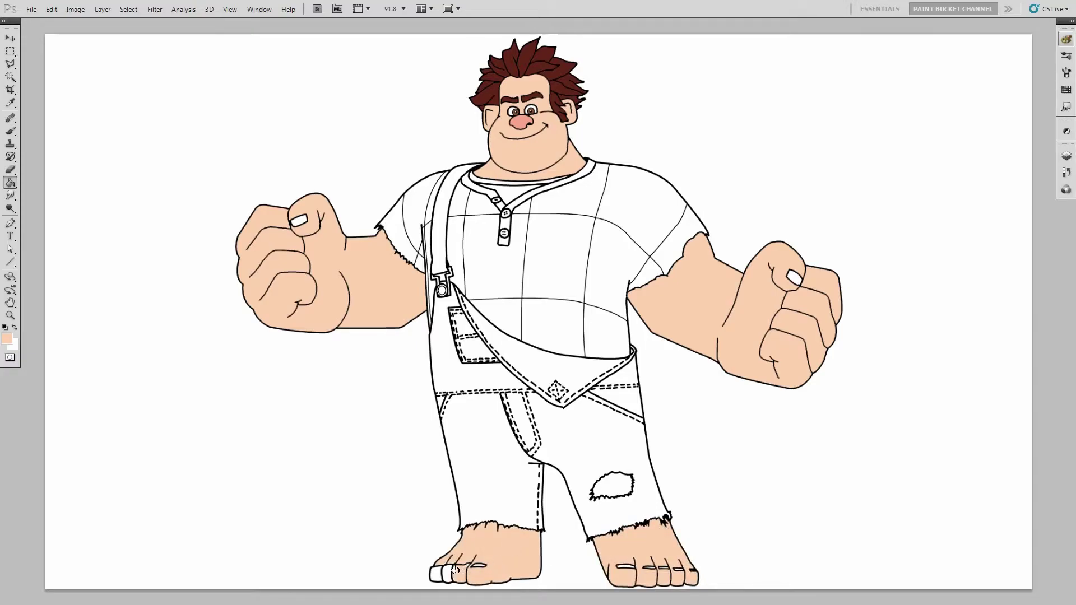
{"action": "left_click", "coordinate": [444, 570]}
{"action": "left_click", "coordinate": [436, 573]}
Set the foreground colour to fee0cb and fill the thumbnails and toenails with it
{"action": "key", "text": "i"}
{"action": "left_click", "coordinate": [7, 339]}
{"action": "left_click", "coordinate": [910, 238]}
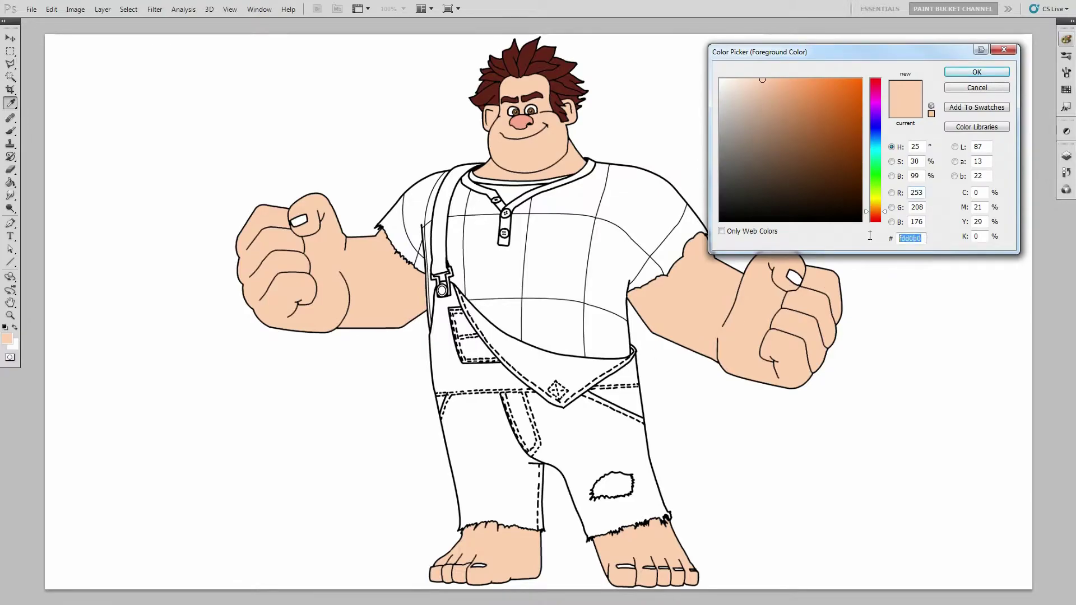
{"action": "type", "text": "fee0cb"}
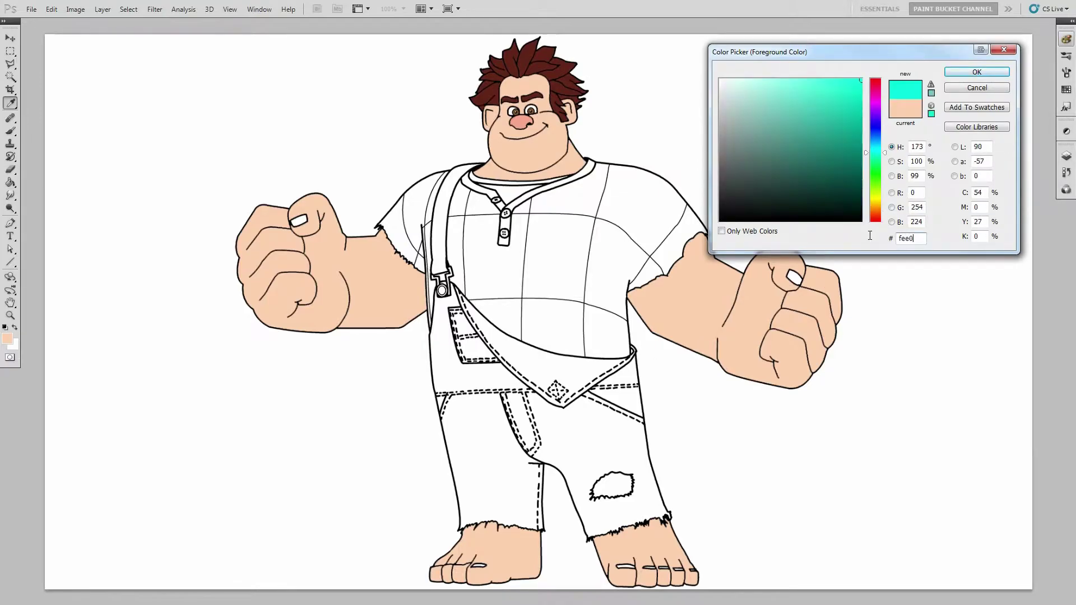
{"action": "left_click", "coordinate": [960, 72]}
{"action": "key", "text": "g"}
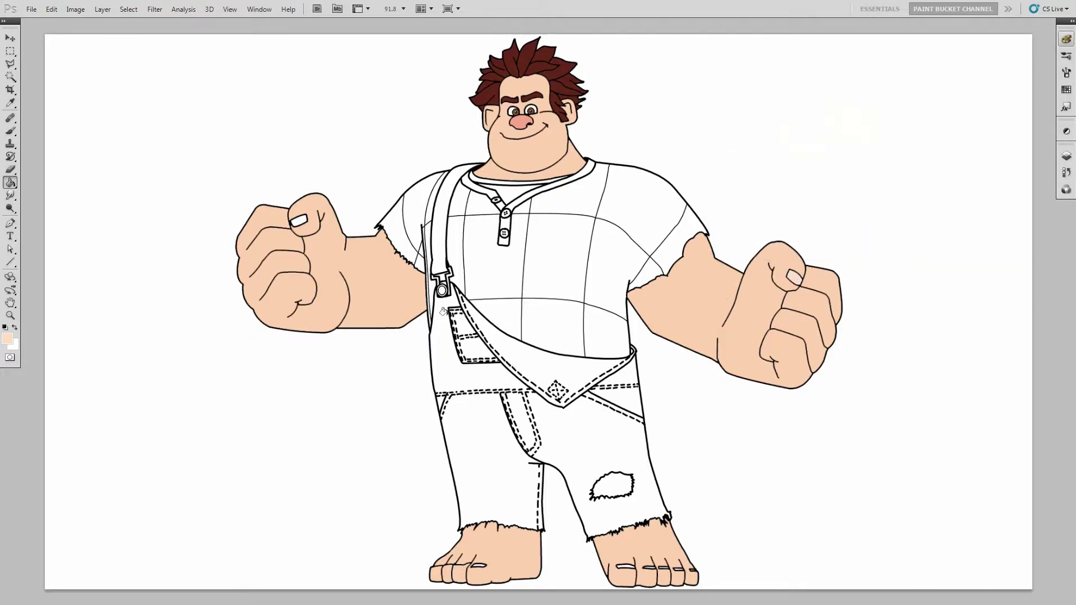
{"action": "left_click", "coordinate": [299, 221]}
Set the foreground colour to light green 8abcb1 and fill the undershirt's thin neckband below the neck
{"action": "left_click", "coordinate": [12, 343]}
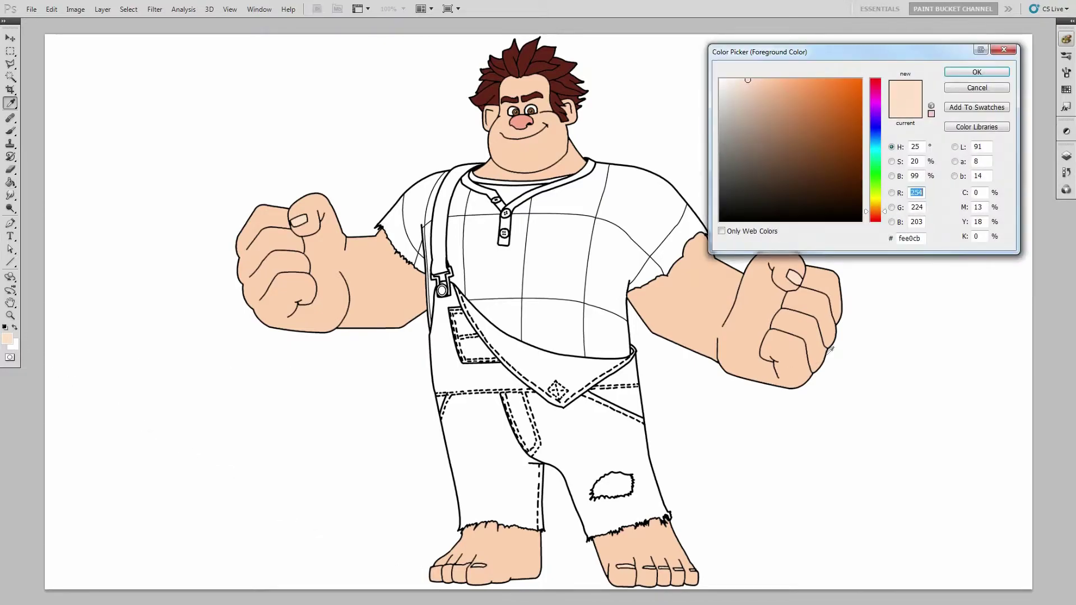
{"action": "double_click", "coordinate": [911, 238]}
{"action": "key", "text": "BackSpace"}
{"action": "type", "text": "8"}
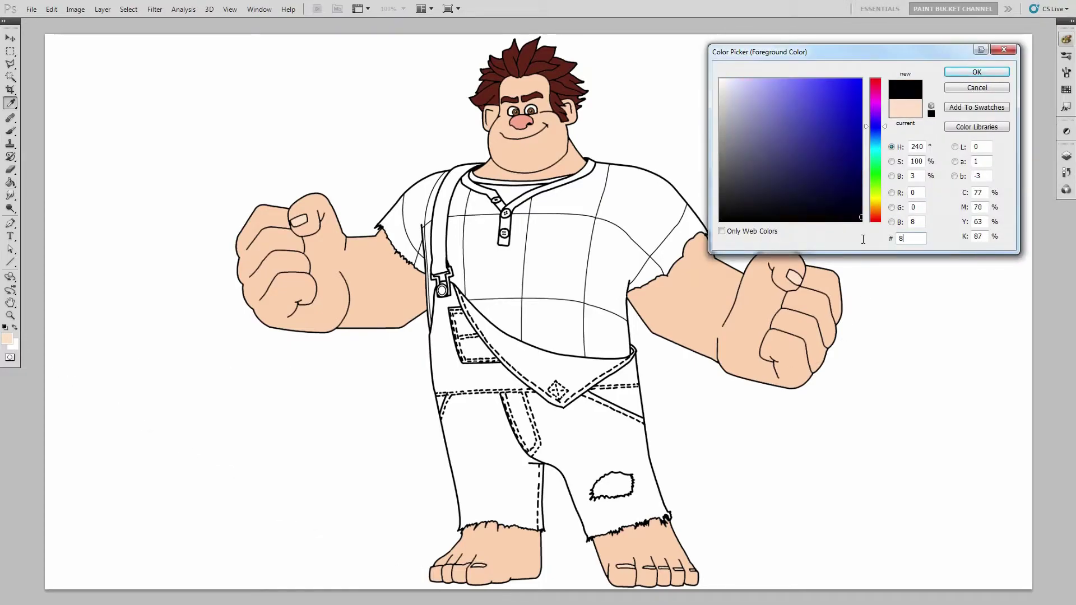
{"action": "type", "text": "abcb1"}
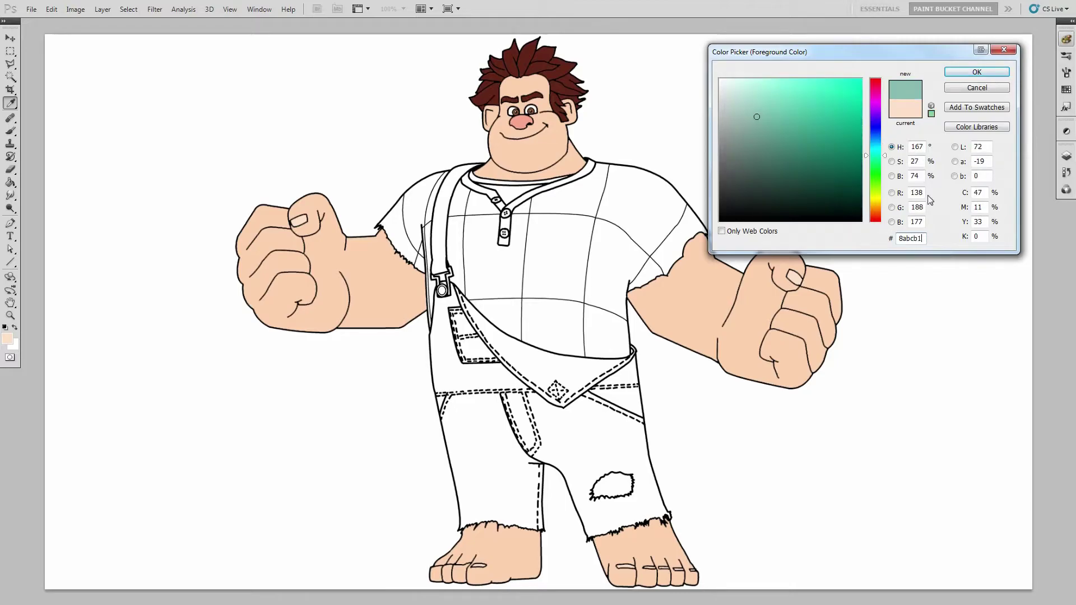
{"action": "left_click", "coordinate": [977, 73]}
{"action": "left_click", "coordinate": [529, 178]}
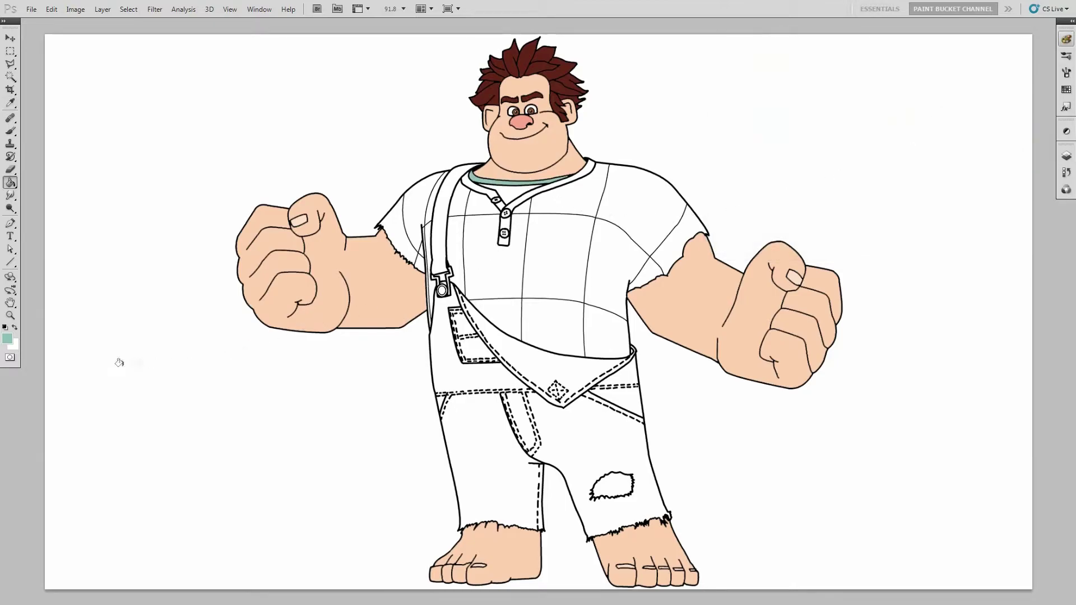
Set the foreground colour to green 388a7b and fill the undershirt area inside the open V-neck
{"action": "left_click", "coordinate": [8, 338]}
{"action": "double_click", "coordinate": [911, 238]}
{"action": "type", "text": "38"}
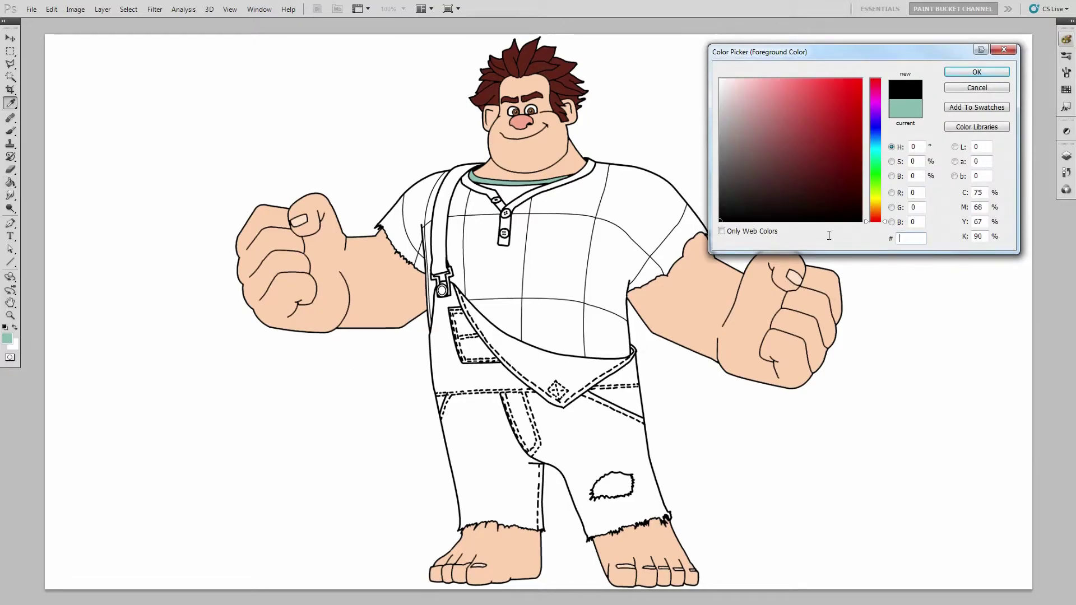
{"action": "type", "text": "8a7b"}
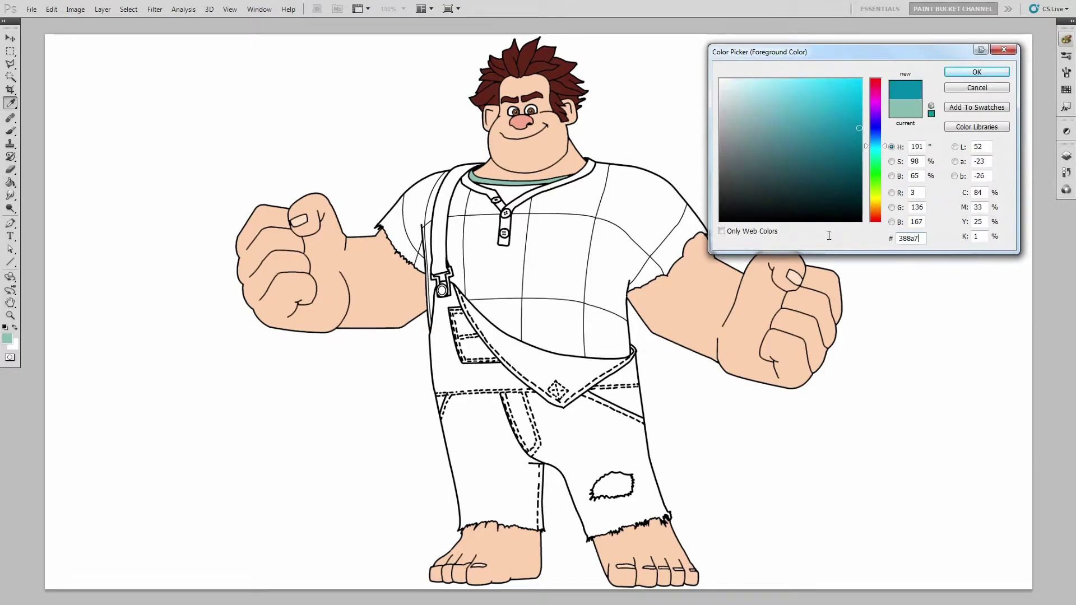
{"action": "left_click", "coordinate": [953, 73]}
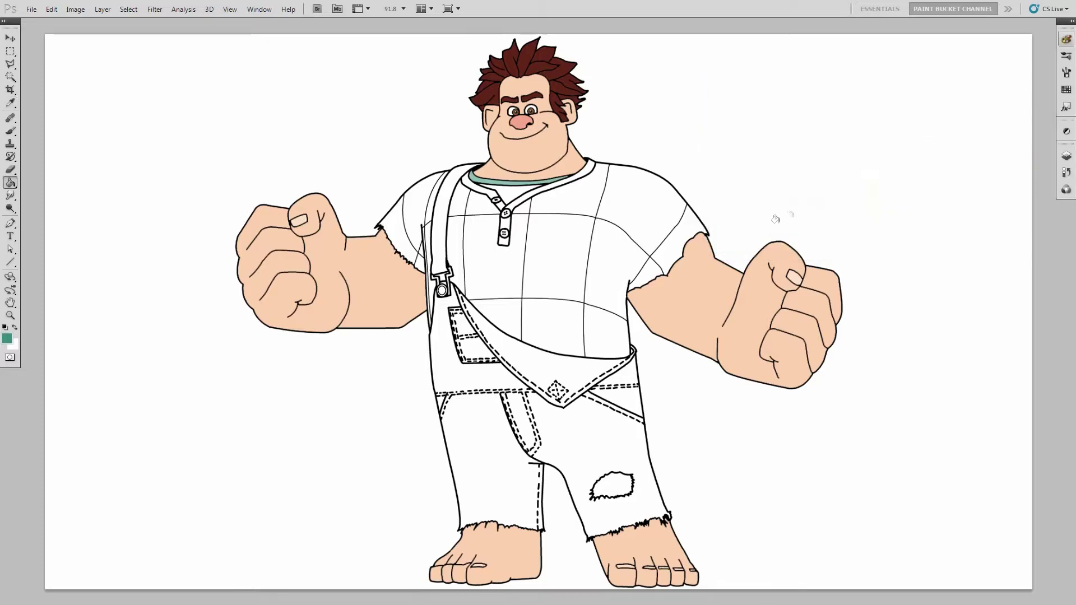
{"action": "left_click", "coordinate": [501, 192]}
Set the foreground colour to pale yellow fff0b8 and fill the three shirt buttons
{"action": "left_click", "coordinate": [7, 339]}
{"action": "left_click", "coordinate": [923, 238]}
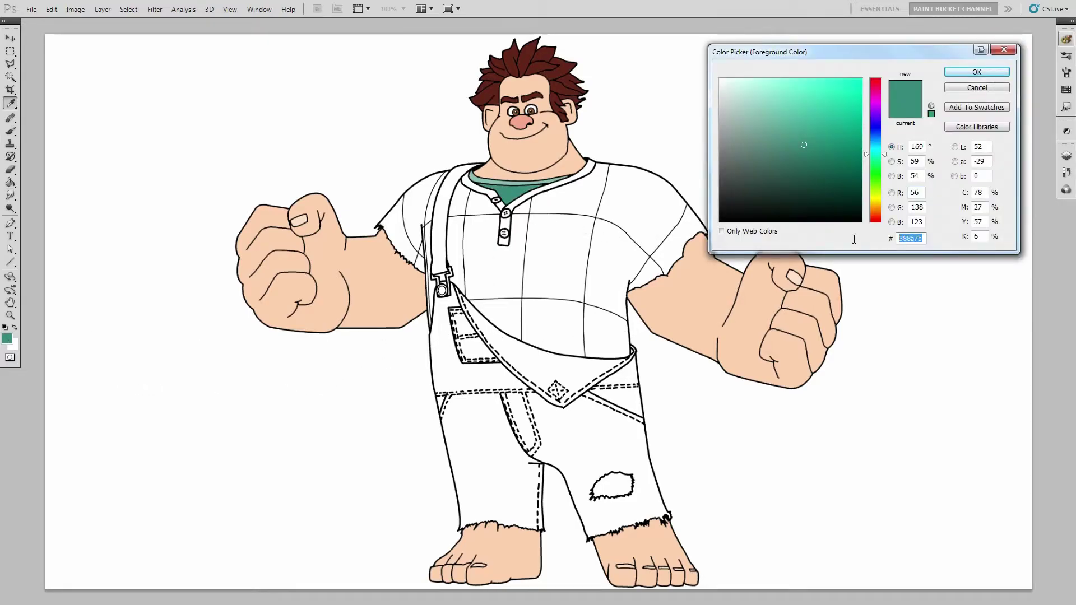
{"action": "type", "text": "fff0b8"}
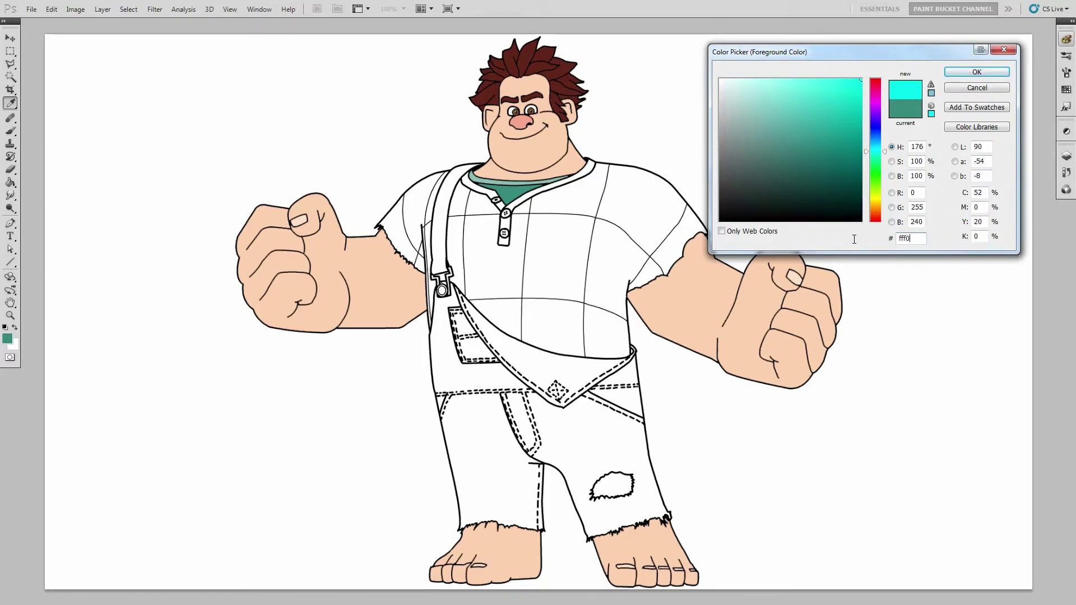
{"action": "left_click", "coordinate": [977, 72]}
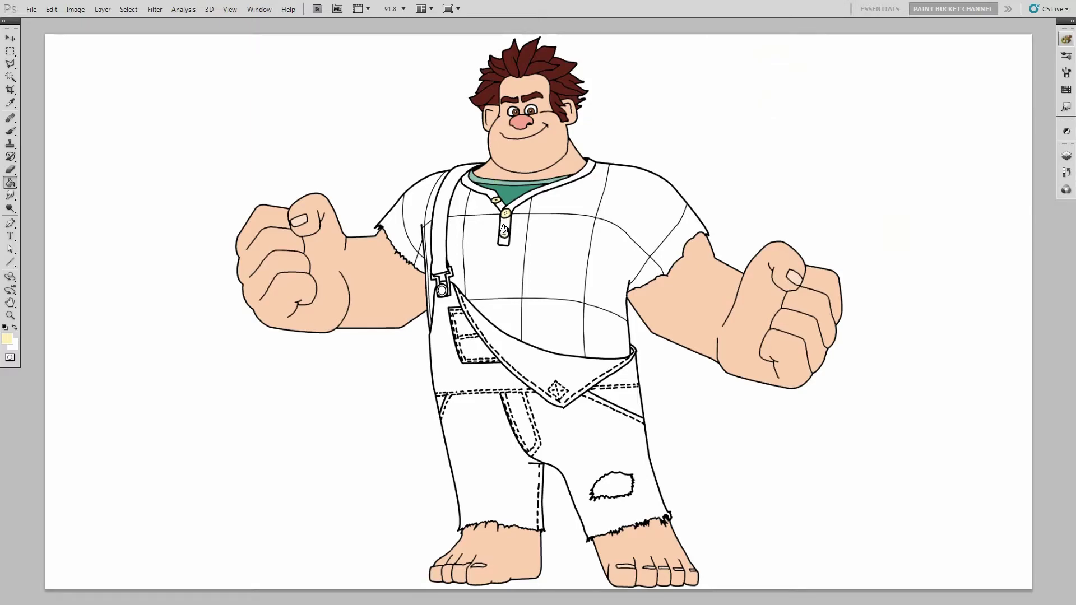
Set the foreground colour to dark red 7c252e and fill the overalls' shoulder strap
{"action": "left_click", "coordinate": [7, 338]}
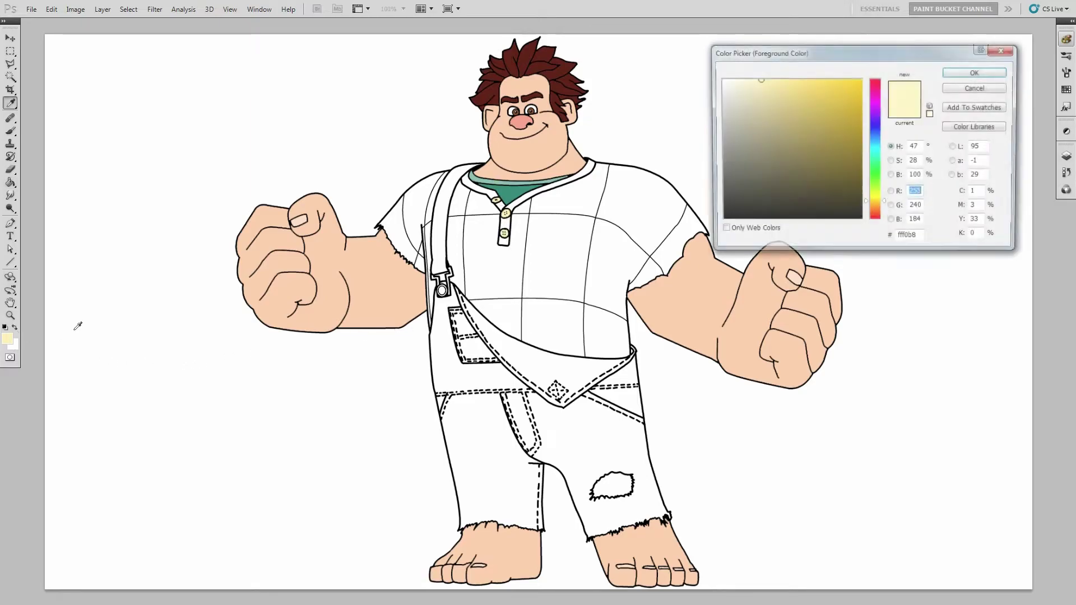
{"action": "left_click", "coordinate": [922, 242]}
{"action": "type", "text": "7c2"}
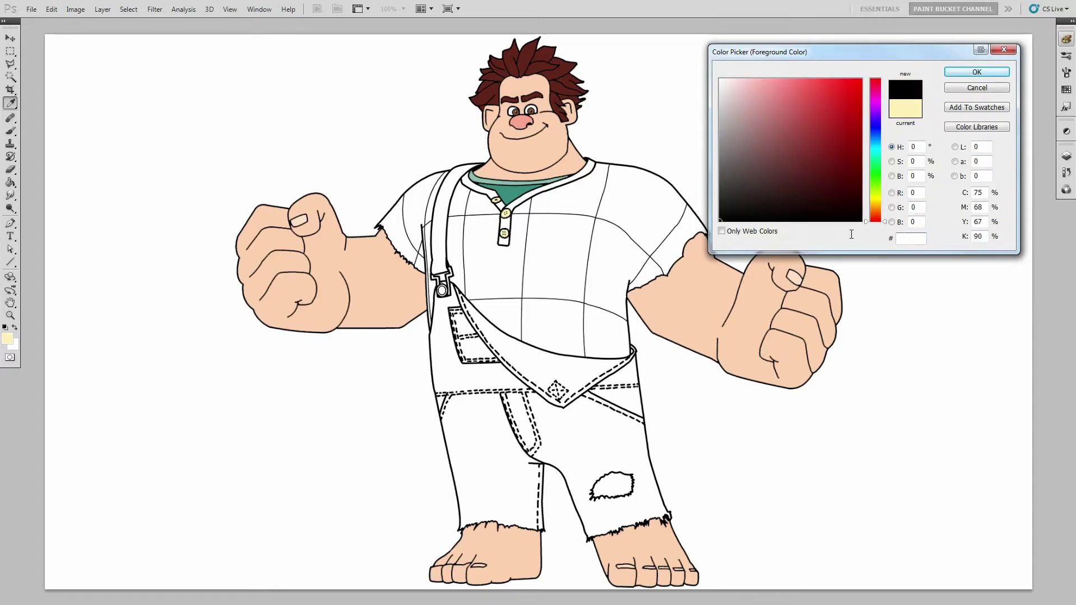
{"action": "type", "text": "52e"}
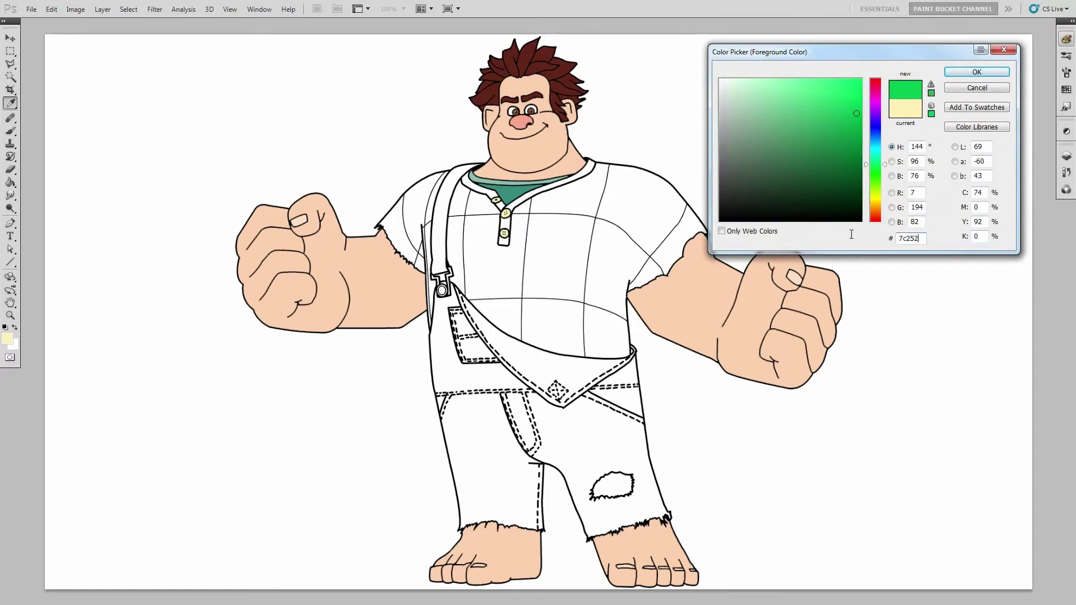
{"action": "left_click", "coordinate": [975, 72]}
{"action": "key", "text": "g"}
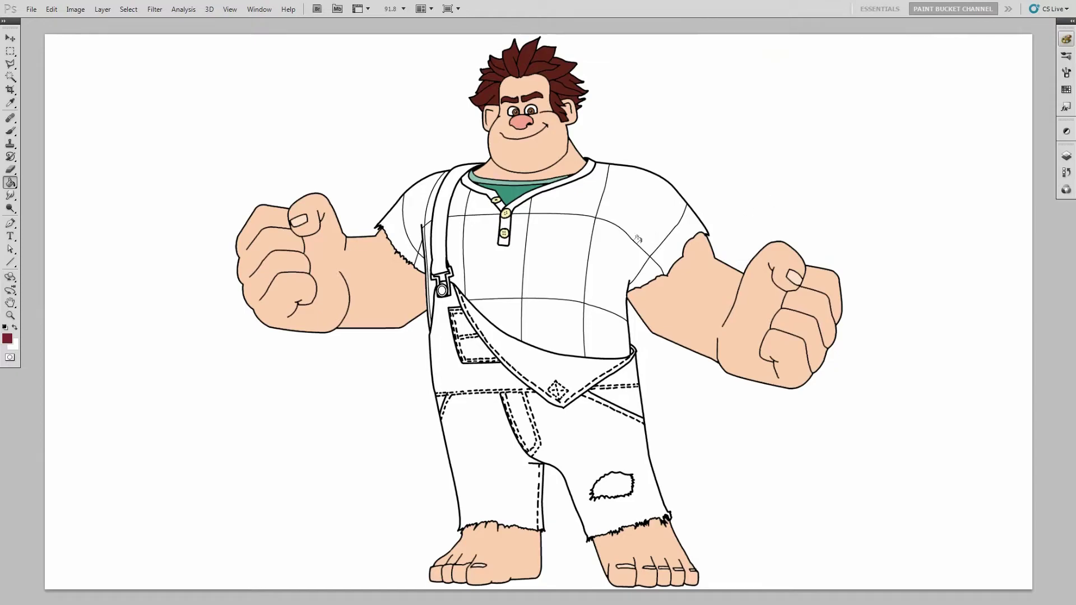
{"action": "left_click", "coordinate": [439, 233]}
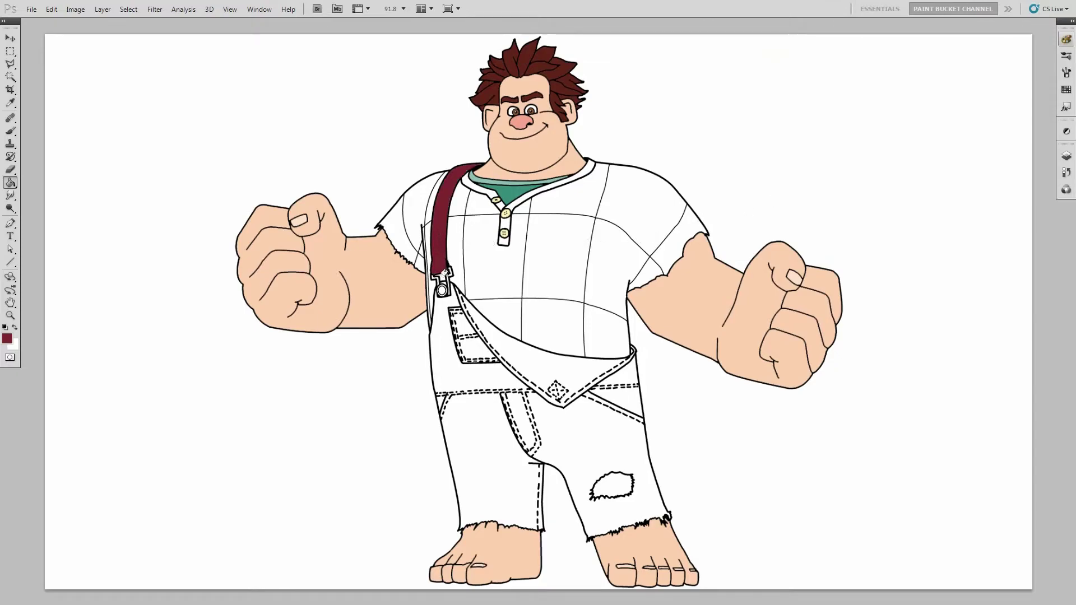
Fill the overalls' bib, legs, chest pocket and hip section with the dark red, leaving the folded-down flap and knee hole white
{"action": "left_click", "coordinate": [441, 307]}
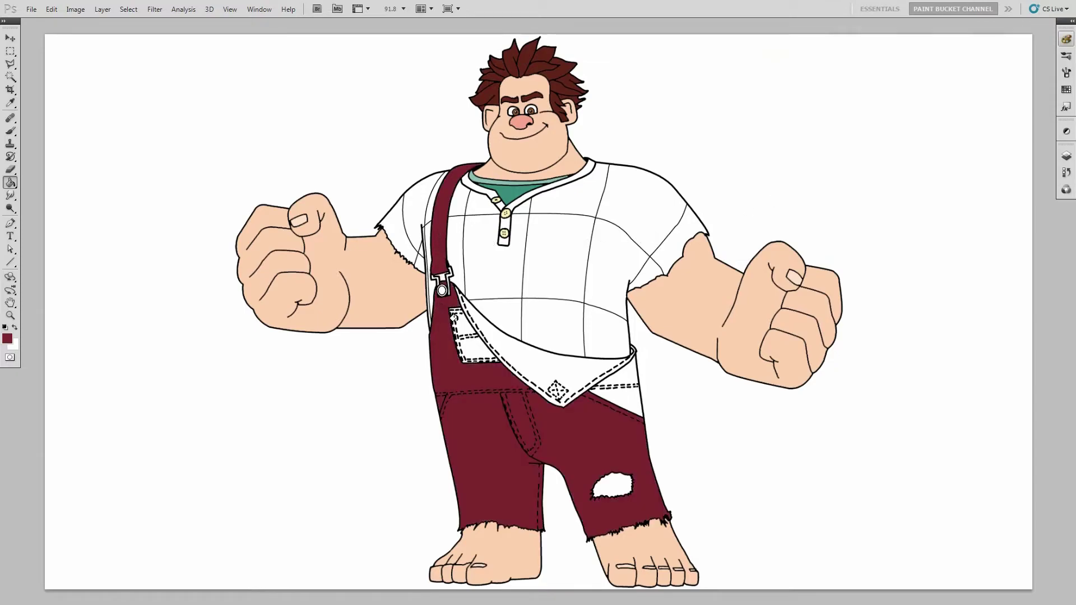
{"action": "left_click", "coordinate": [453, 317]}
{"action": "left_click", "coordinate": [617, 370]}
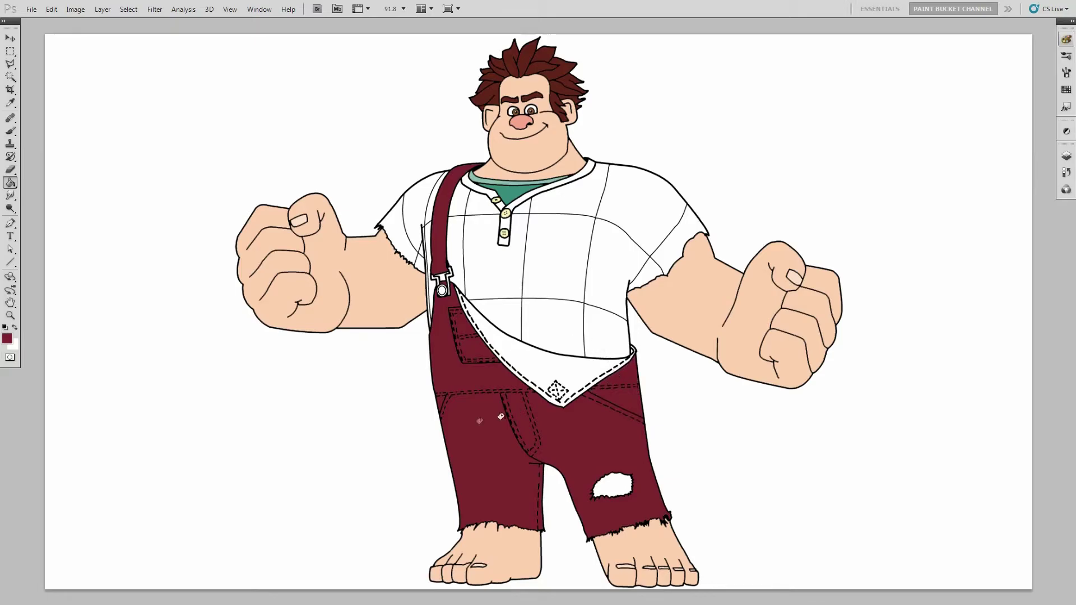
Set the foreground colour to grey 929d9e and fill the metal buckle and round button on the overalls' strap
{"action": "left_click", "coordinate": [10, 339]}
{"action": "left_click_drag", "start_coordinate": [923, 238], "coordinate": [886, 240]}
{"action": "type", "text": "92"}
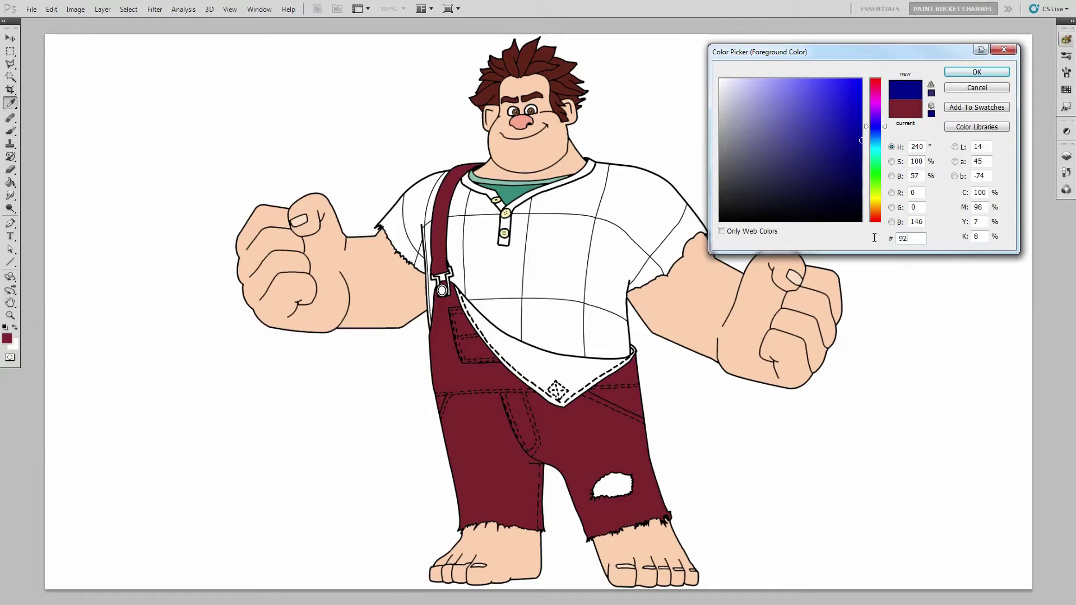
{"action": "type", "text": "9d9e"}
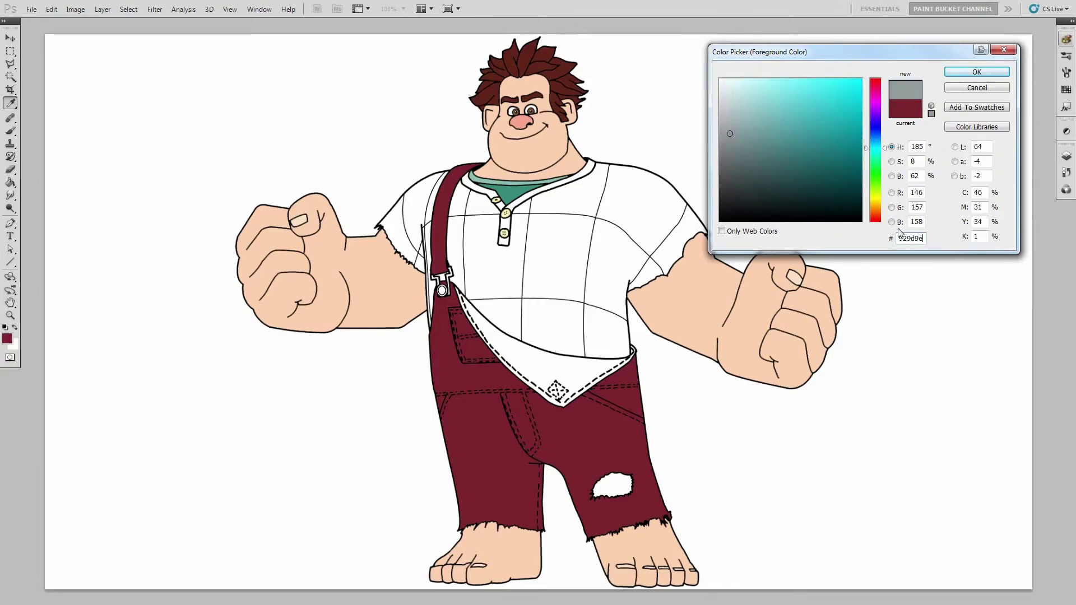
{"action": "left_click", "coordinate": [960, 73]}
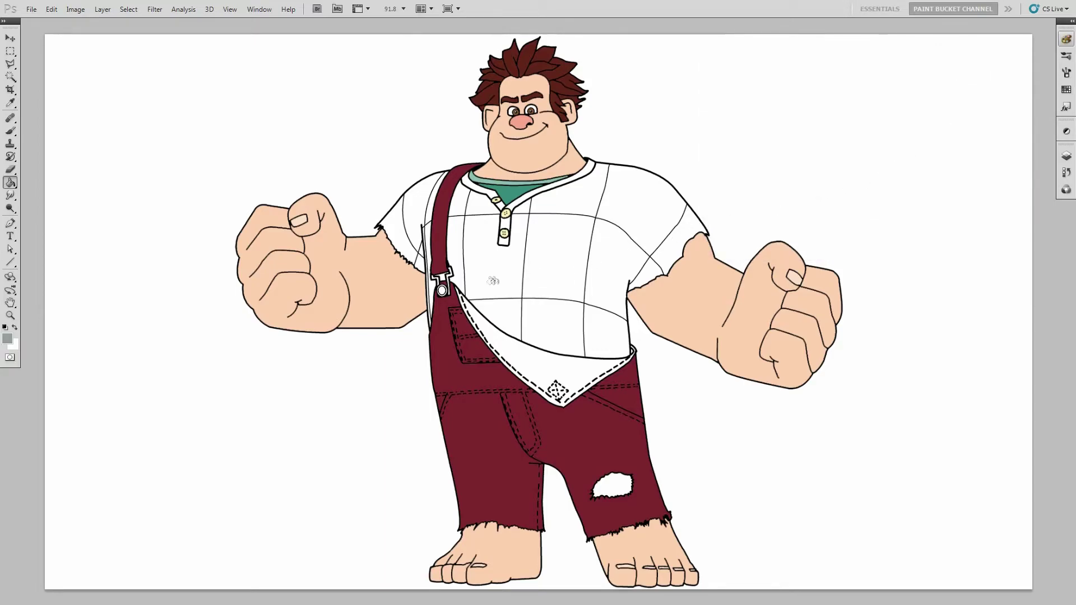
{"action": "left_click", "coordinate": [449, 273]}
Set the foreground colour to light orange f9a77d and fill alternating shirt checks from the strapless shoulder and sleeve down across the belly
{"action": "left_click", "coordinate": [7, 338]}
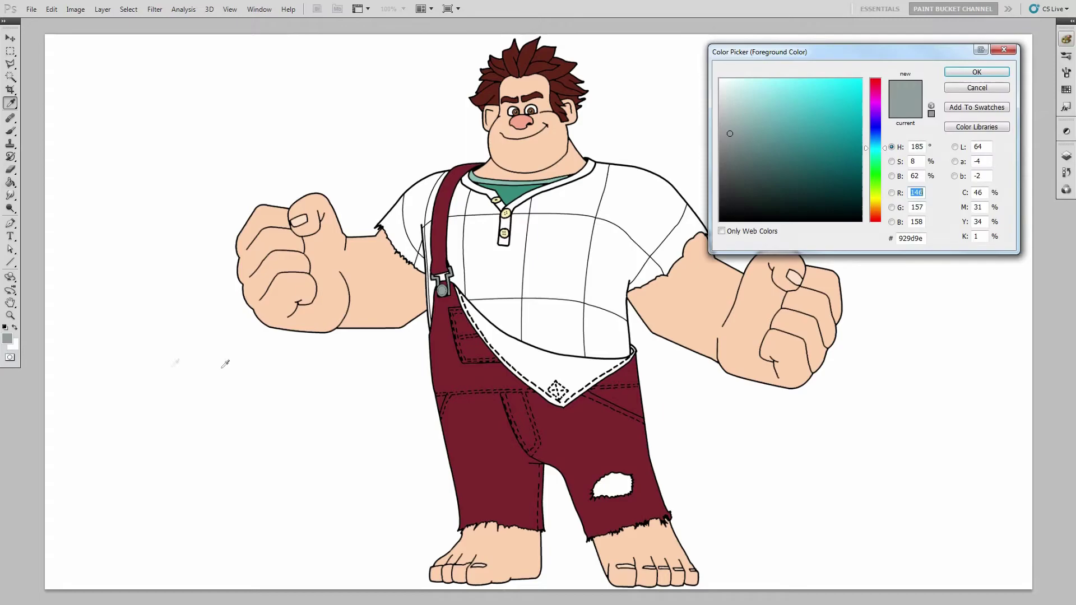
{"action": "double_click", "coordinate": [926, 241]}
{"action": "key", "text": "BackSpace"}
{"action": "type", "text": "f9a77d"}
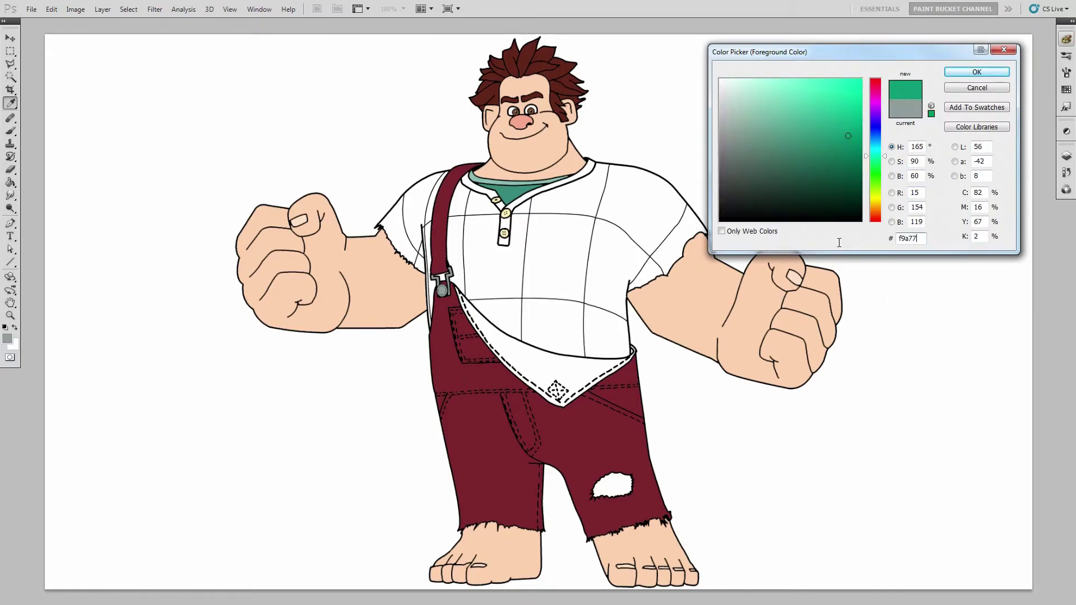
{"action": "left_click", "coordinate": [962, 74]}
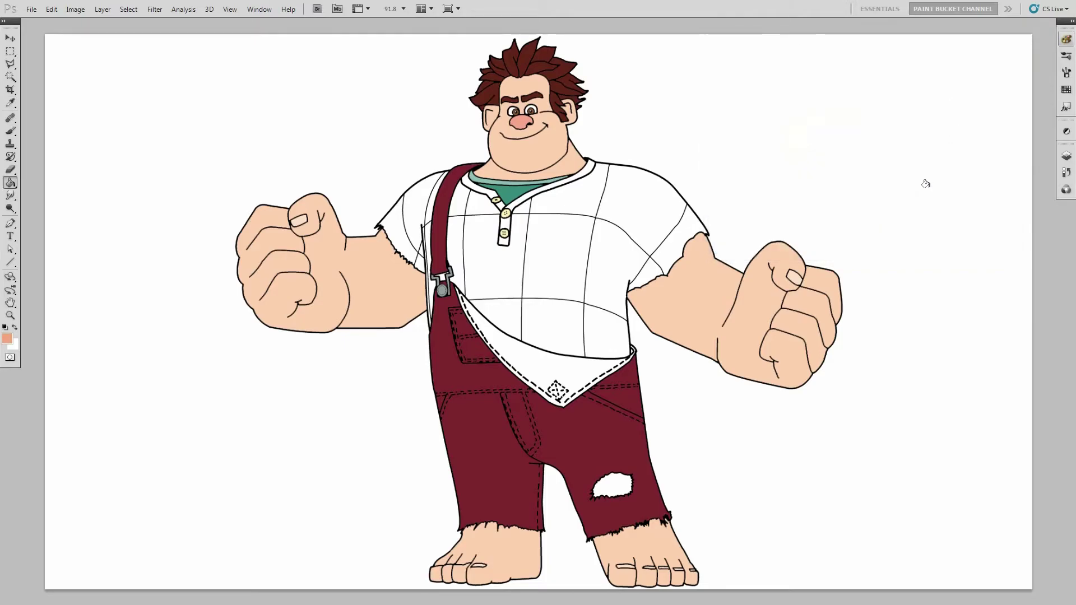
{"action": "left_click", "coordinate": [664, 219]}
{"action": "left_click", "coordinate": [650, 263]}
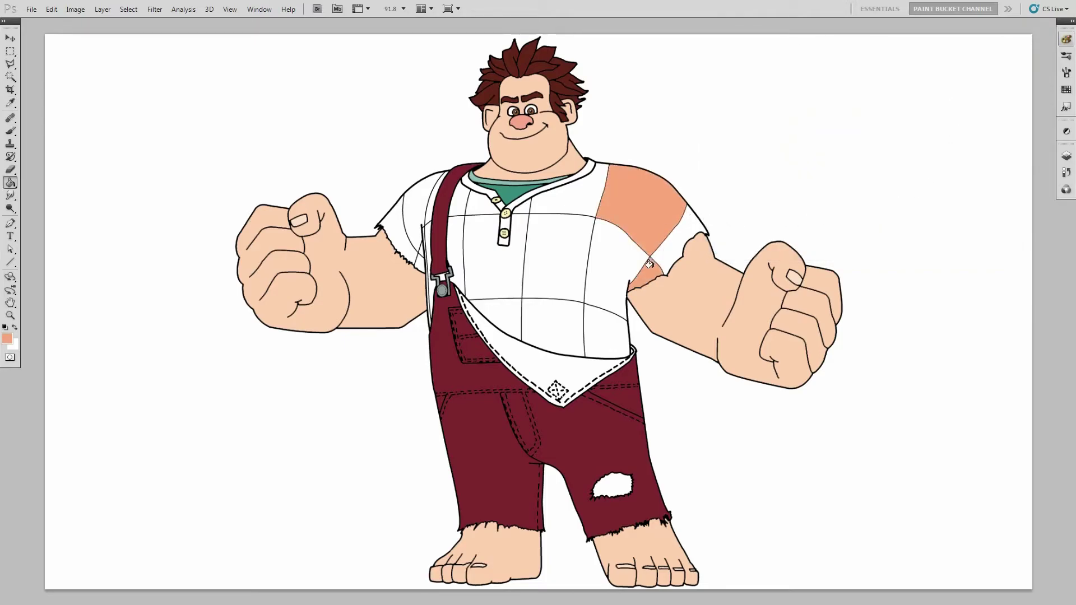
{"action": "left_click", "coordinate": [605, 316]}
{"action": "left_click", "coordinate": [571, 256]}
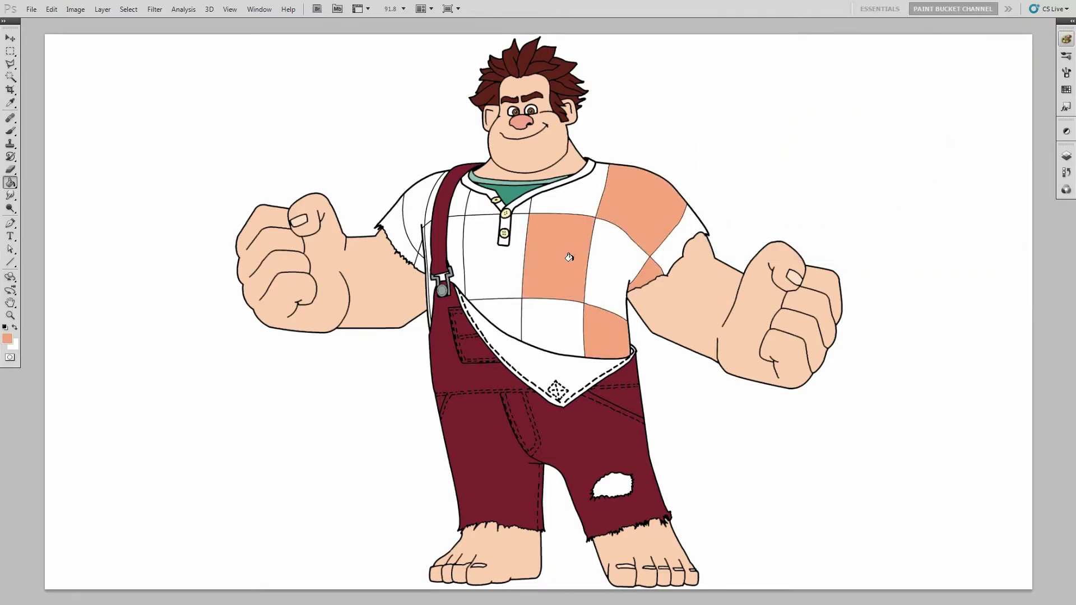
{"action": "left_click", "coordinate": [507, 304]}
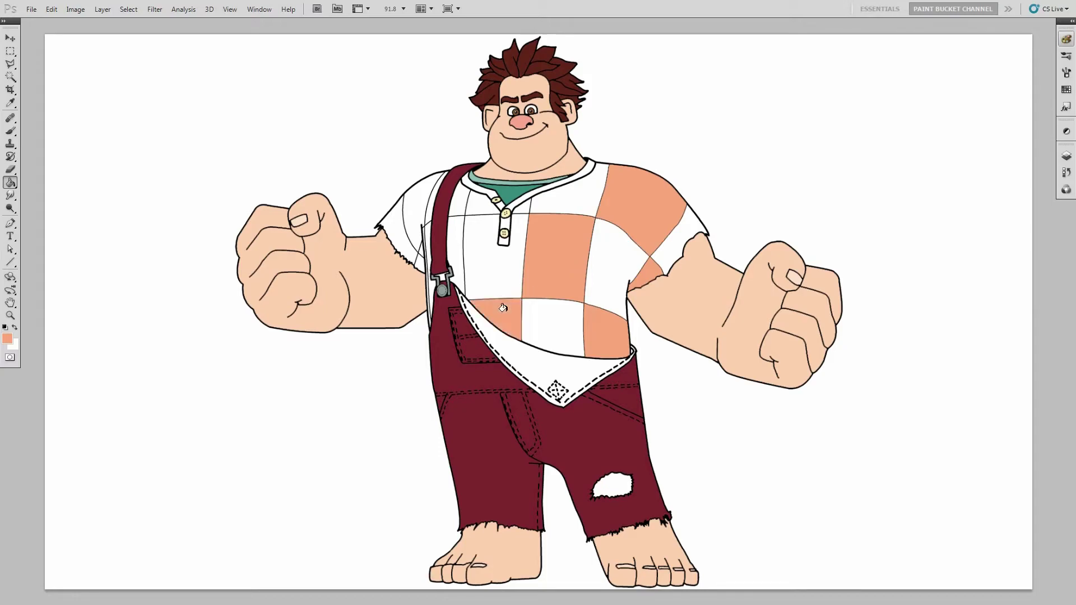
Fill the shirt's collar, button placket and the alternating checks around the strap and on the strap-side sleeve with the light orange
{"action": "left_click", "coordinate": [516, 198]}
{"action": "left_click", "coordinate": [503, 236]}
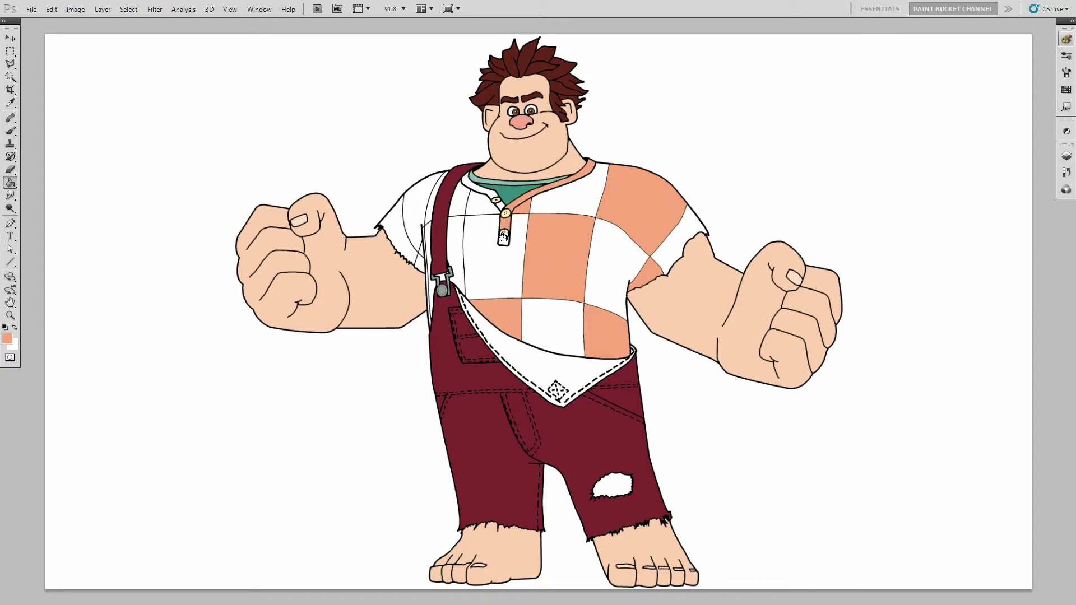
{"action": "left_click", "coordinate": [491, 193]}
{"action": "left_click", "coordinate": [482, 203]}
{"action": "left_click", "coordinate": [449, 230]}
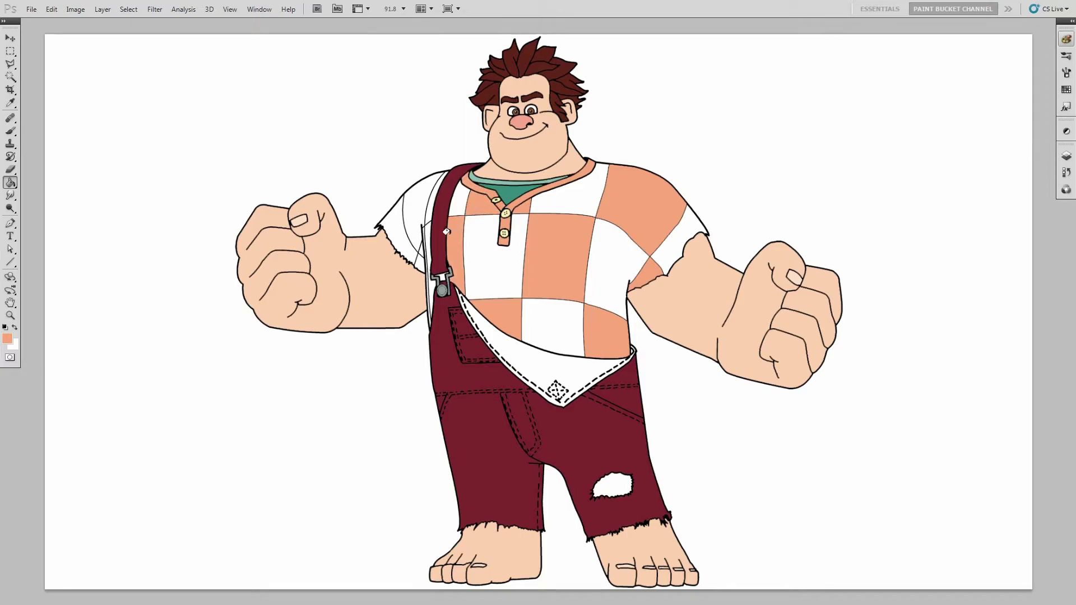
{"action": "left_click", "coordinate": [424, 226]}
{"action": "left_click", "coordinate": [415, 225]}
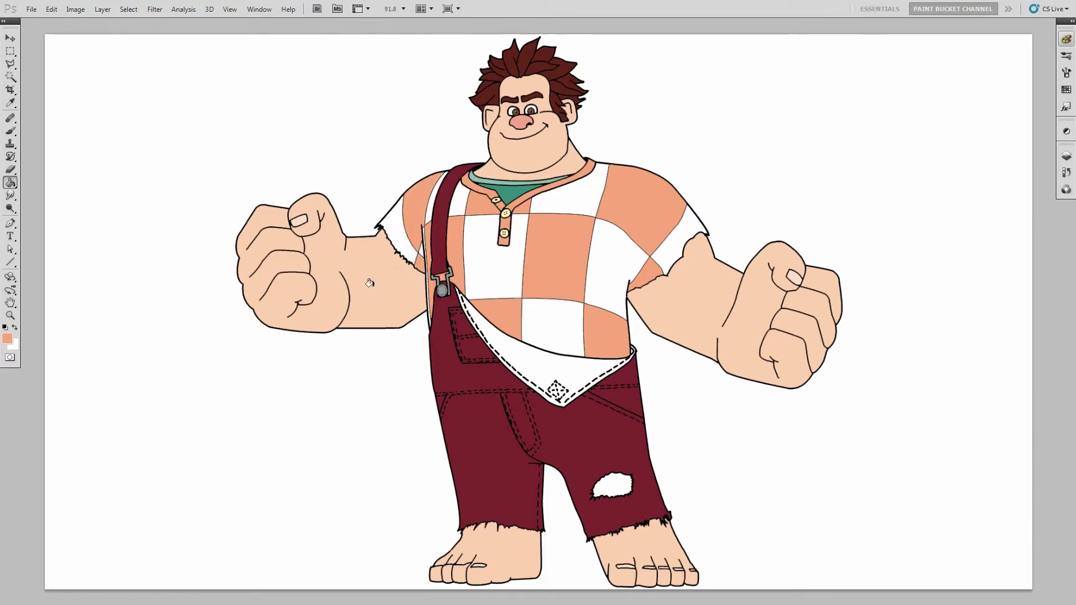
Set the foreground colour to red f0502f and fill the white checks on the strapless side's sleeve, side and upper chest
{"action": "left_click", "coordinate": [7, 339]}
{"action": "left_click", "coordinate": [911, 238]}
{"action": "type", "text": "f0502f"}
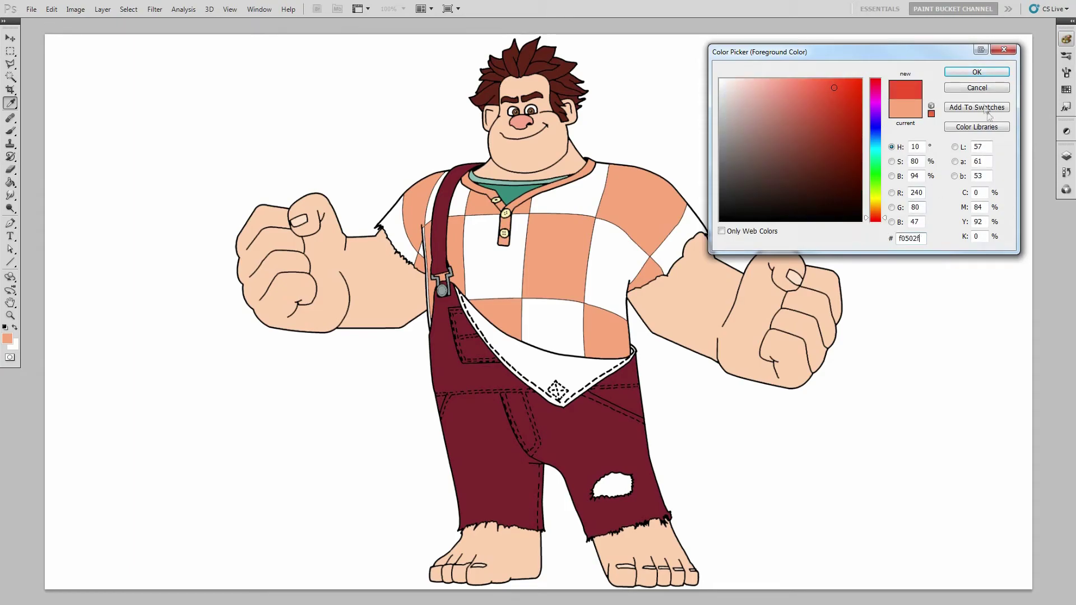
{"action": "left_click", "coordinate": [977, 72]}
{"action": "left_click", "coordinate": [670, 247]}
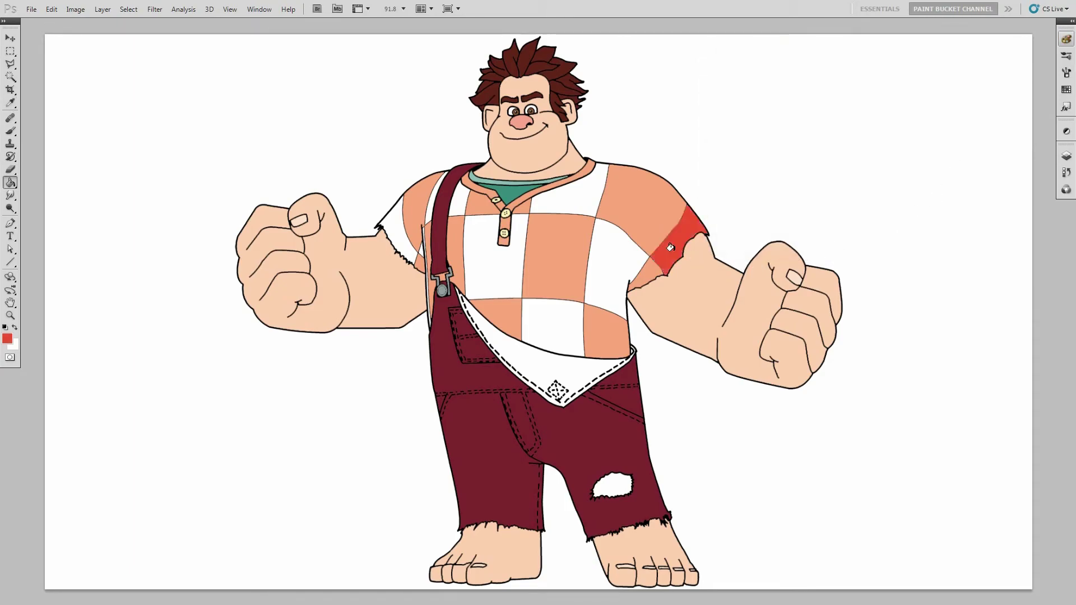
{"action": "left_click", "coordinate": [613, 244]}
{"action": "left_click", "coordinate": [578, 203]}
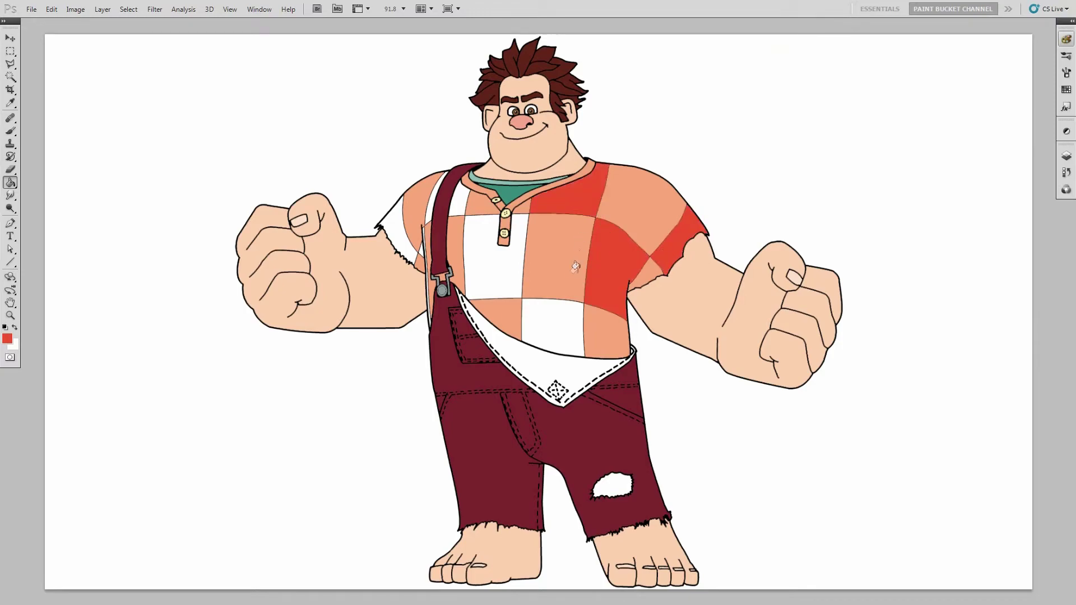
Fill the remaining white checks on the belly, mid-chest, beside the strap and on the strap-side sleeve with the red
{"action": "left_click", "coordinate": [554, 305]}
{"action": "left_click", "coordinate": [487, 274]}
{"action": "left_click", "coordinate": [451, 210]}
{"action": "left_click", "coordinate": [420, 226]}
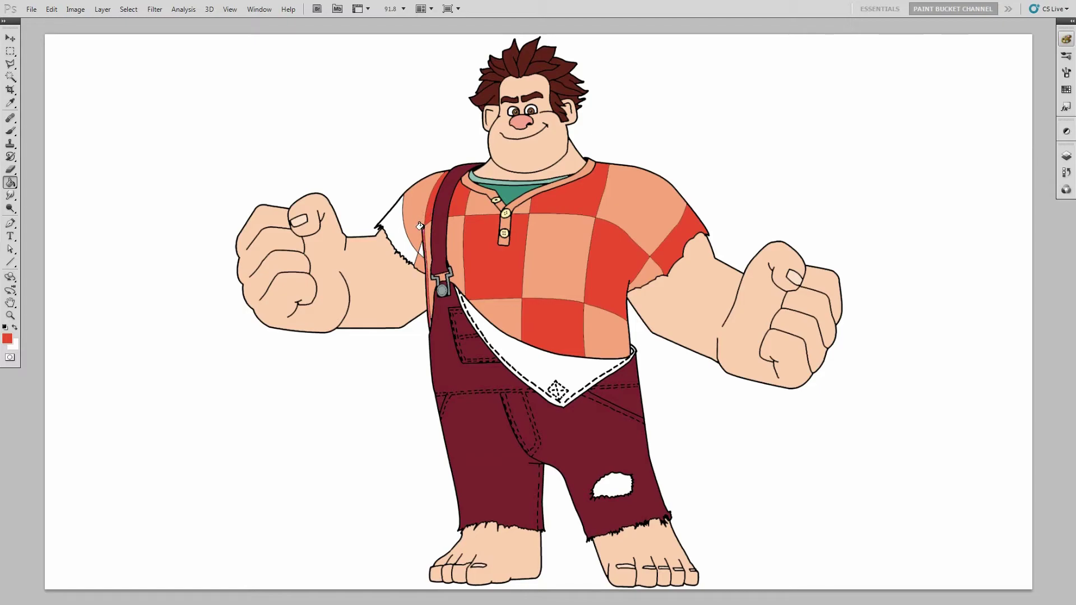
{"action": "left_click", "coordinate": [399, 246]}
Set the foreground colour to brown 916451 and fill the overalls' folded-down flap
{"action": "left_click", "coordinate": [9, 340]}
{"action": "double_click", "coordinate": [919, 239]}
{"action": "type", "text": "91"}
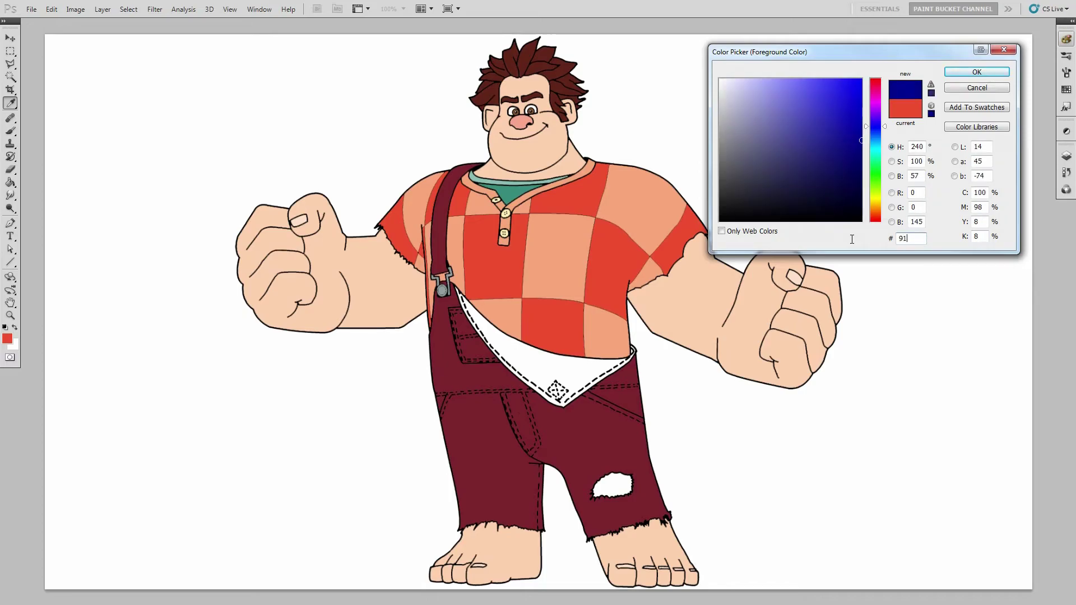
{"action": "type", "text": "6451"}
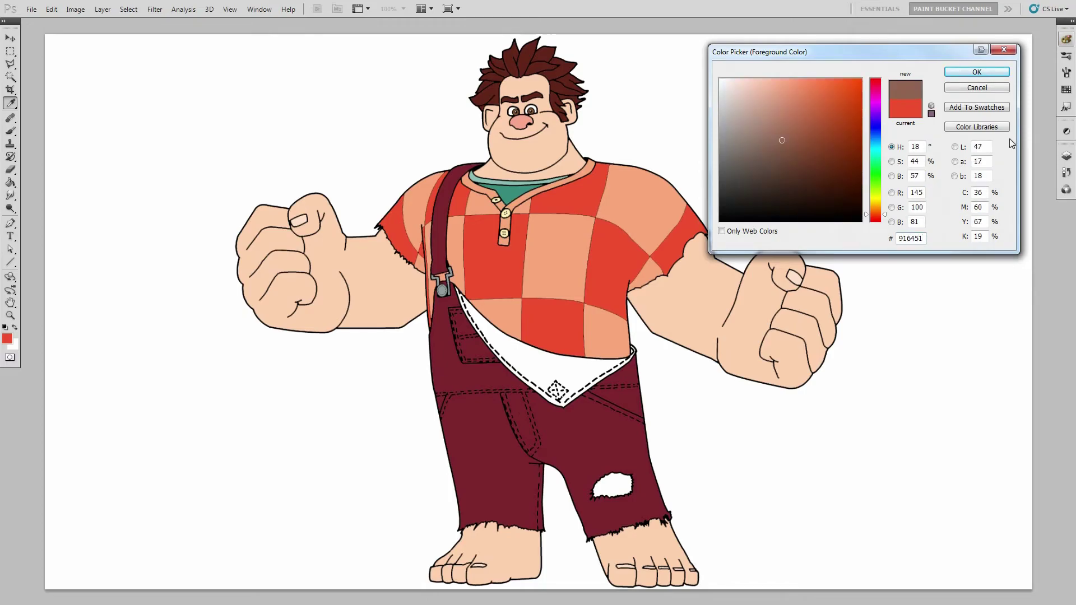
{"action": "left_click", "coordinate": [985, 72]}
{"action": "key", "text": "g"}
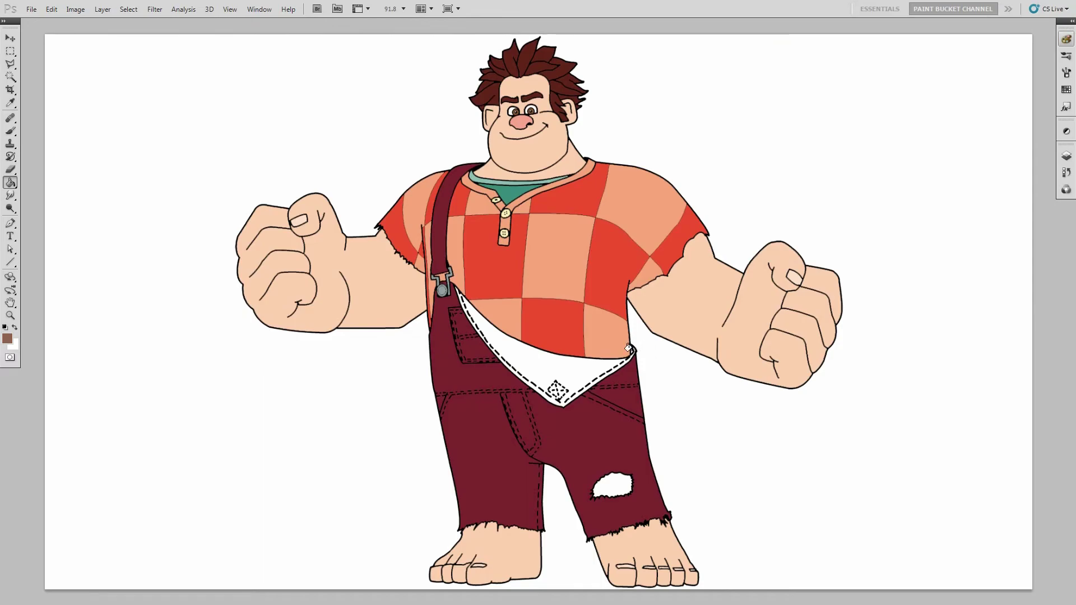
{"action": "left_click", "coordinate": [582, 368]}
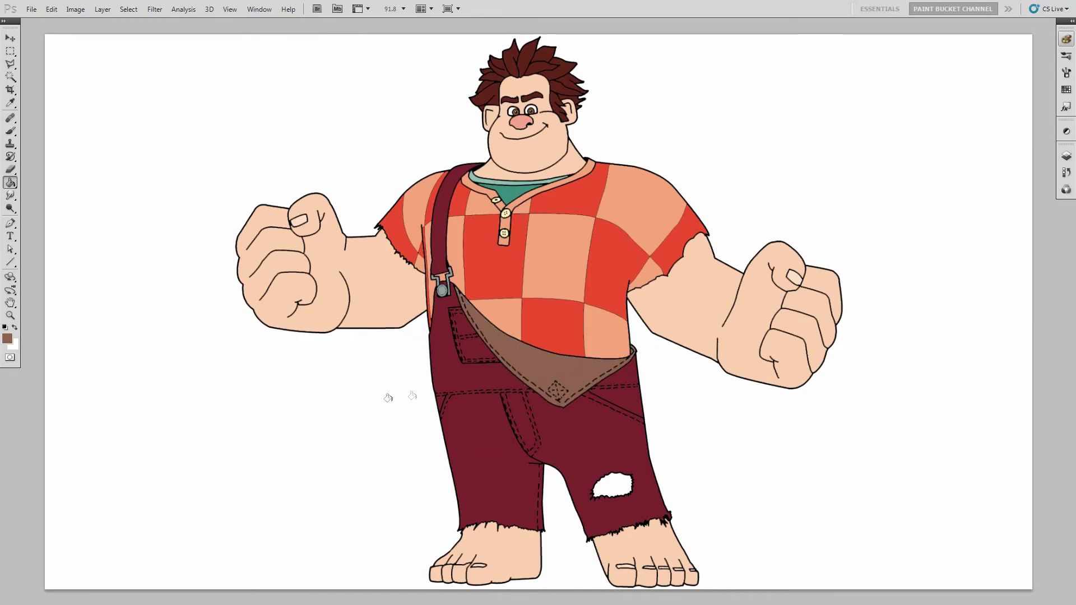
Set the foreground colour to muted red 9d4c45 and fill the knee hole in the overalls
{"action": "left_click", "coordinate": [8, 339]}
{"action": "left_click", "coordinate": [925, 241]}
{"action": "type", "text": "9d4"}
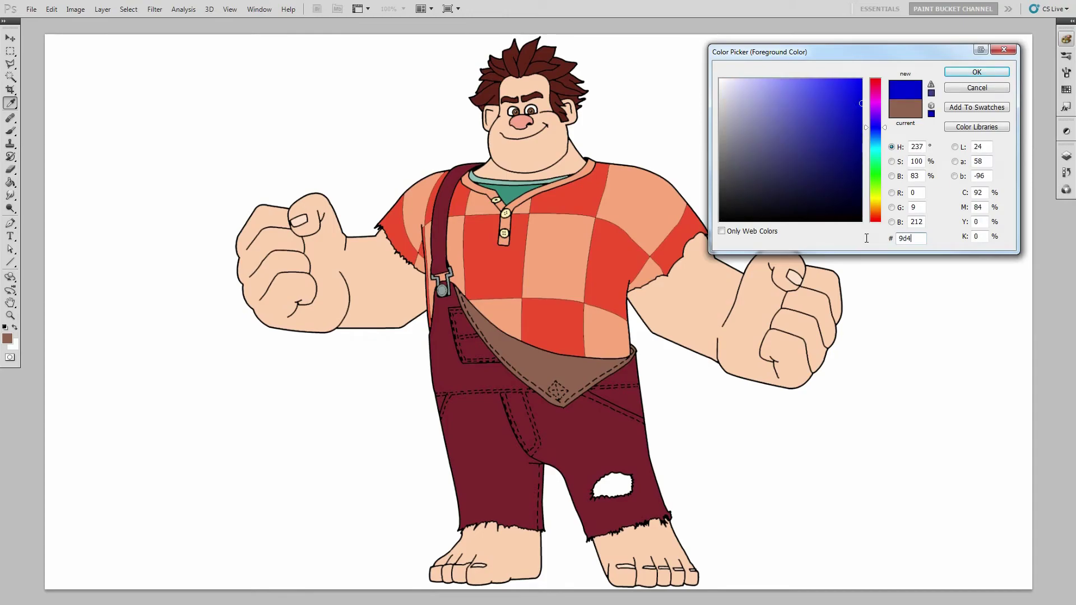
{"action": "type", "text": "c45"}
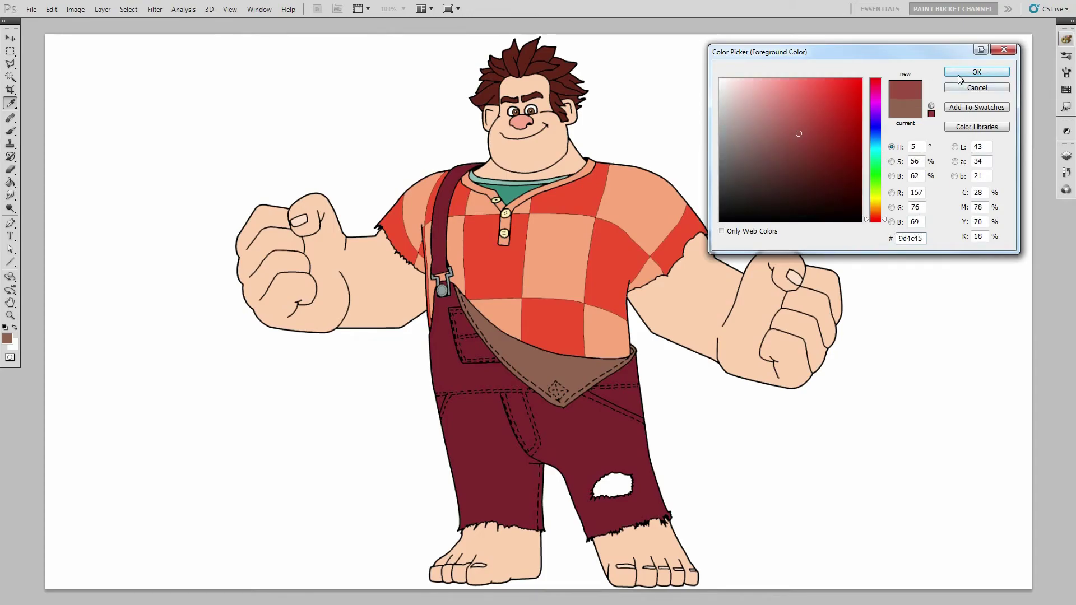
{"action": "left_click", "coordinate": [976, 72]}
{"action": "key", "text": "g"}
{"action": "left_click", "coordinate": [625, 485]}
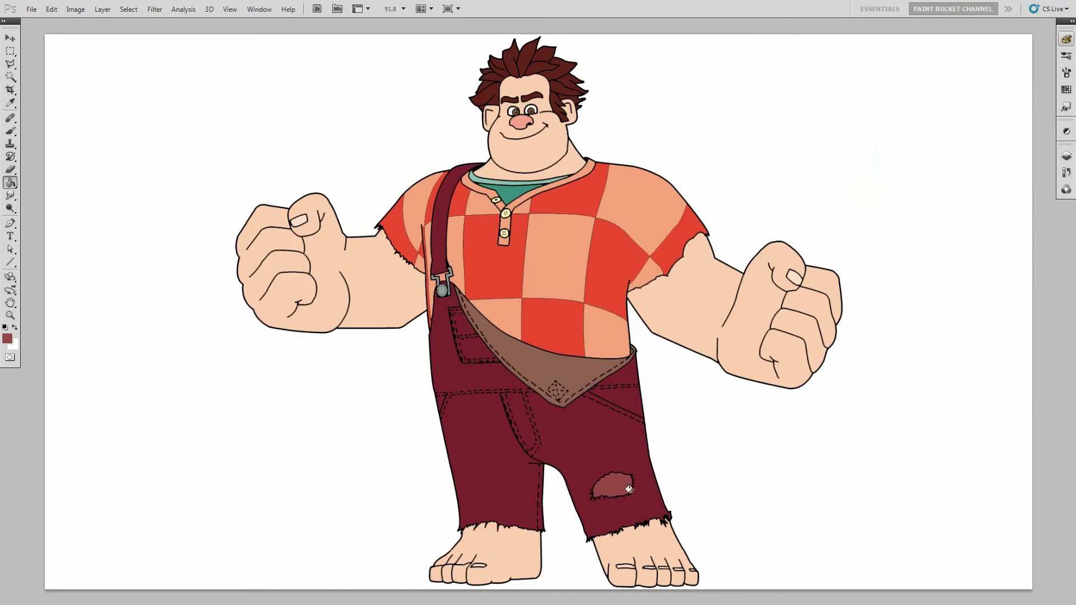